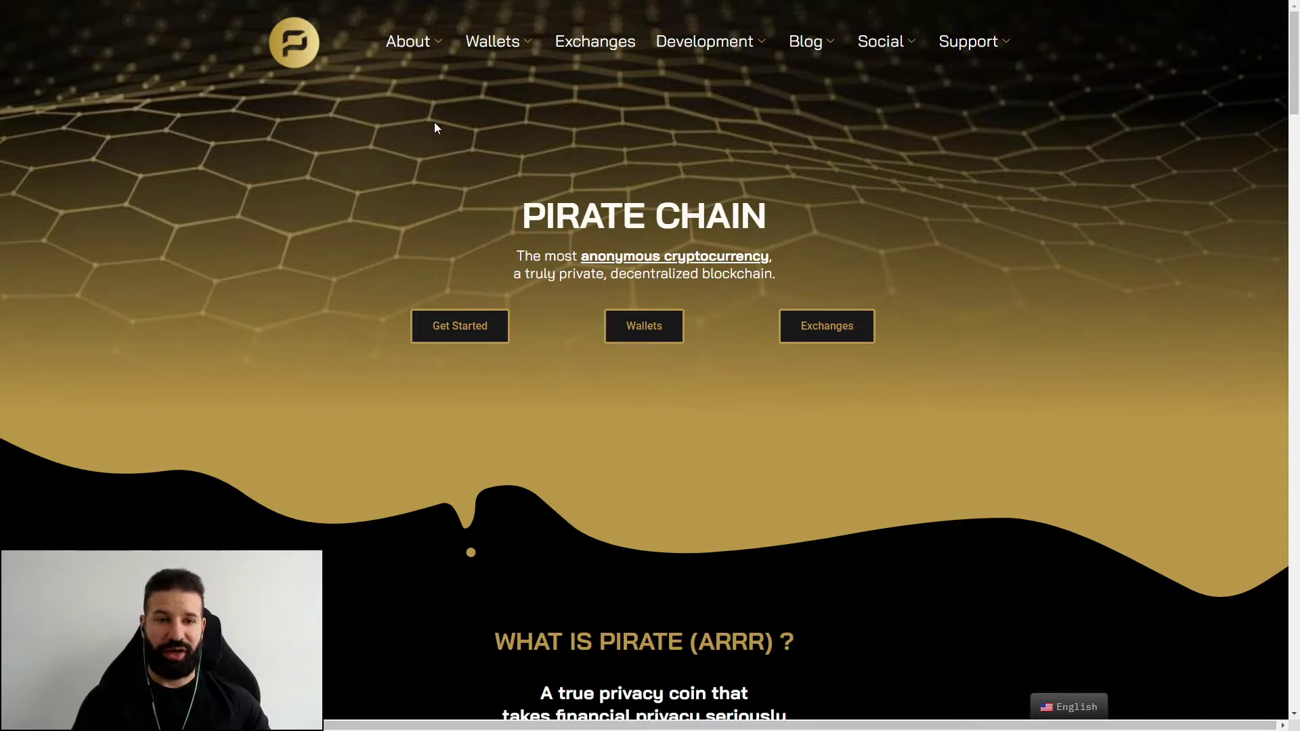
View the Pirate Chain Lite Wallet page's Windows downloads, then leave full screen
mouse_move(505, 52)
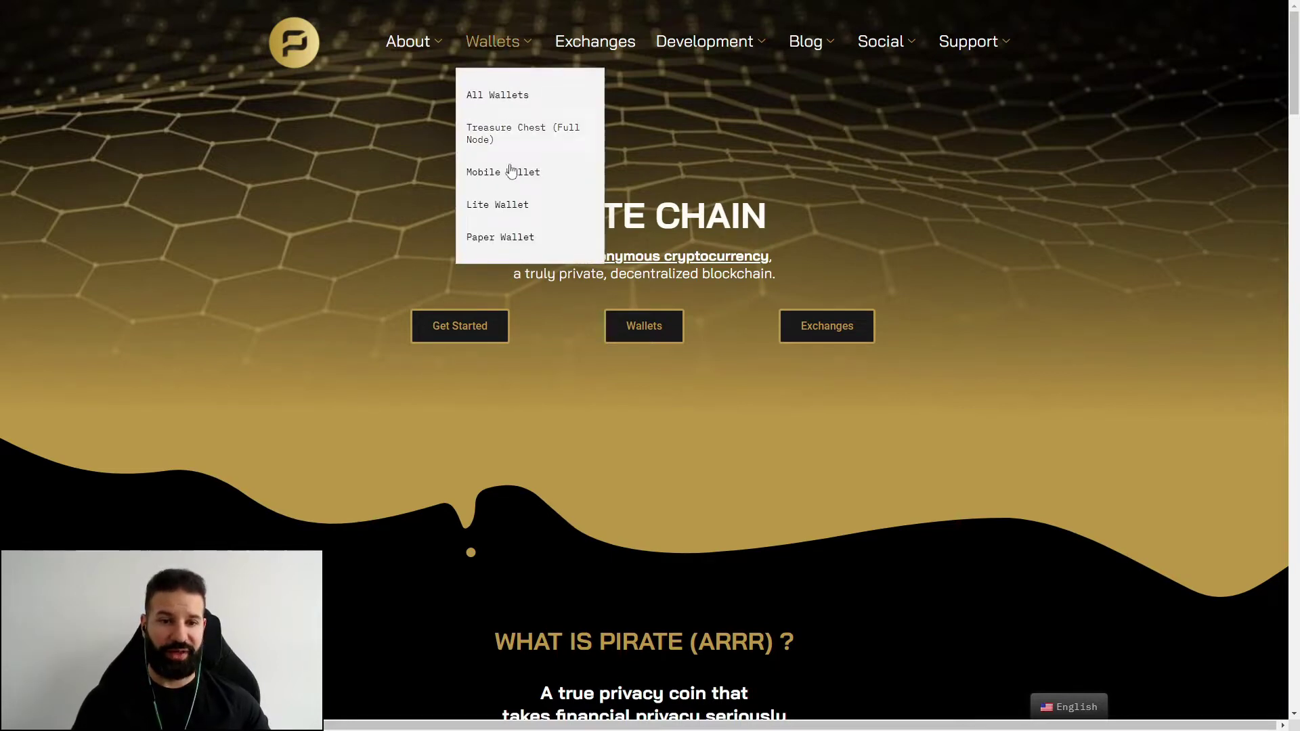
click(504, 206)
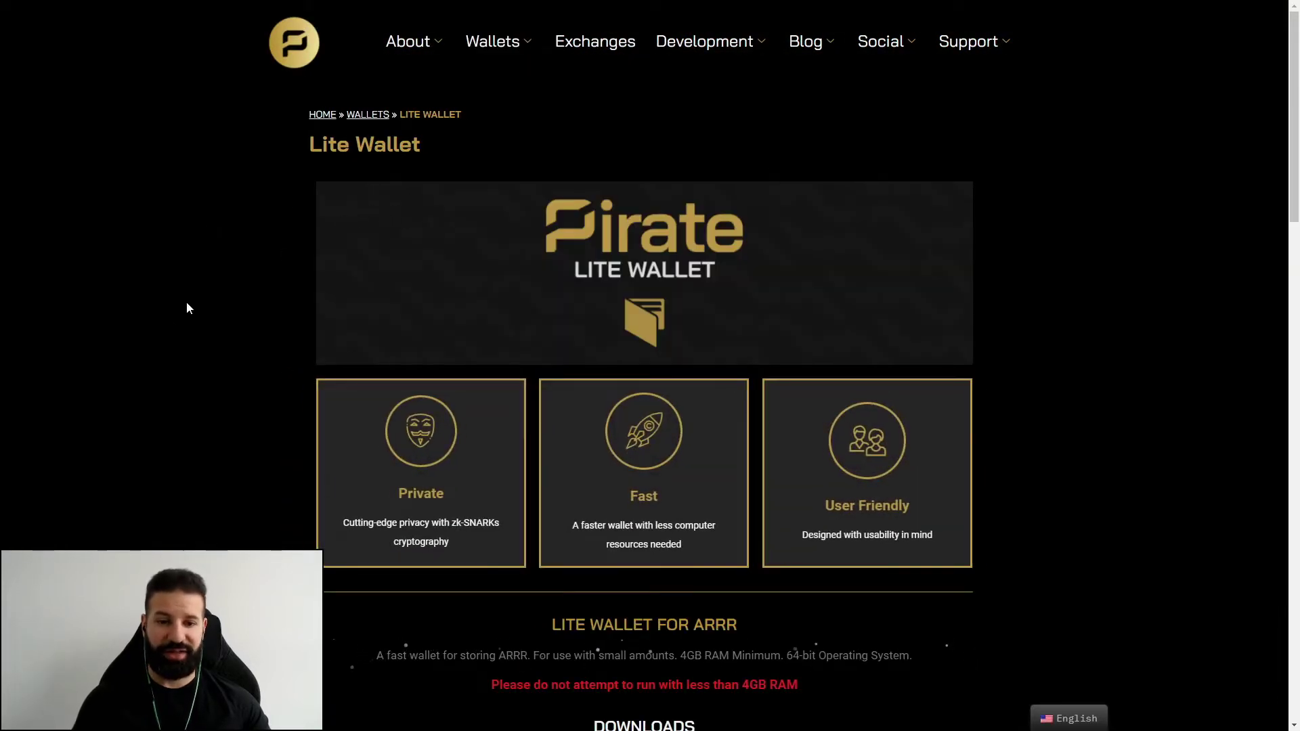
scroll(271, 352, down, 2)
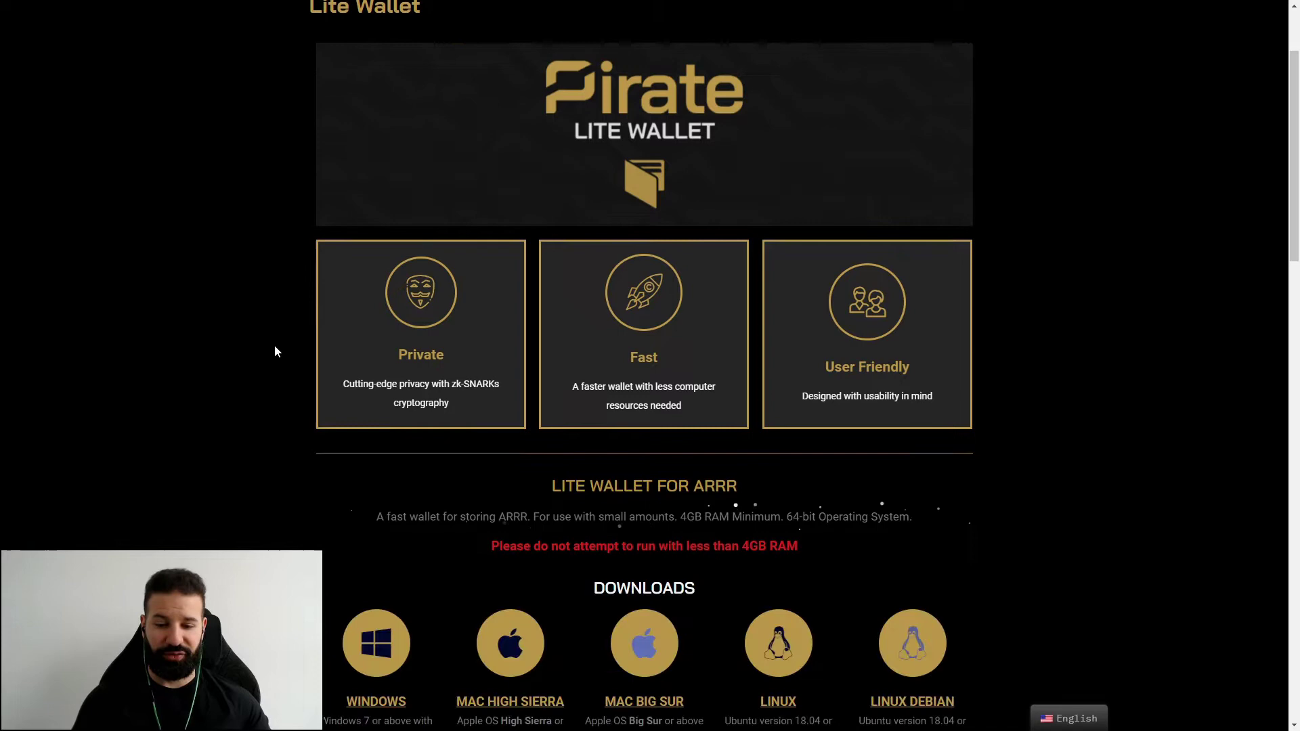
scroll(276, 350, down, 5)
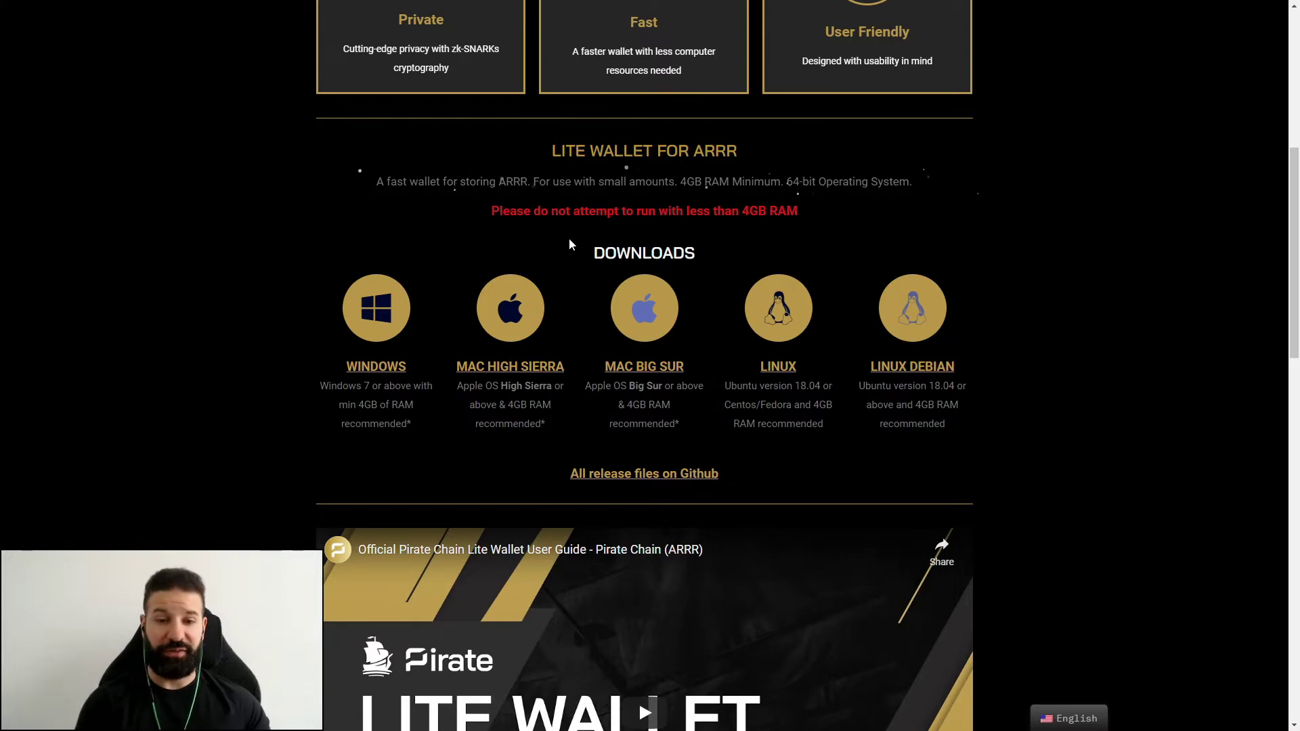
key(F11)
Extract the wallet archive to the desktop and launch piratewallet-lite from the piratewallet-lite-v1.0.6 folder
click(1219, 10)
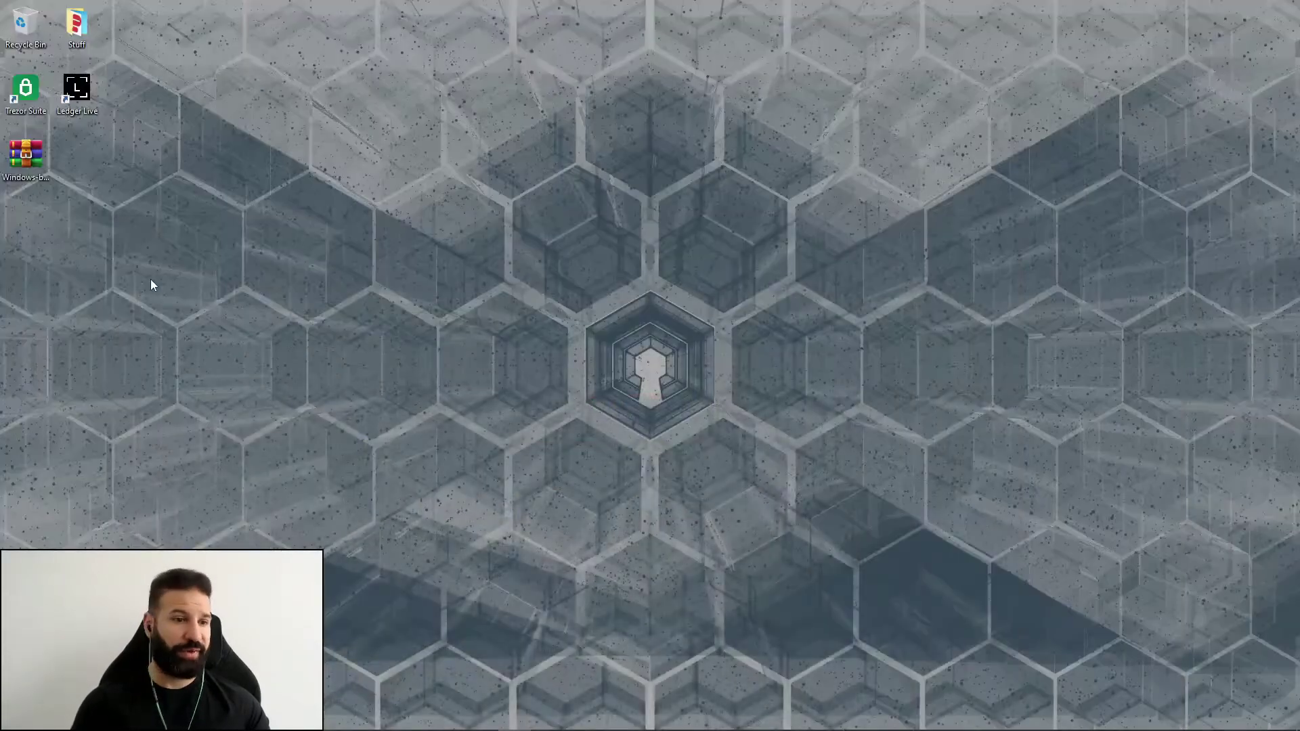
right_click(34, 158)
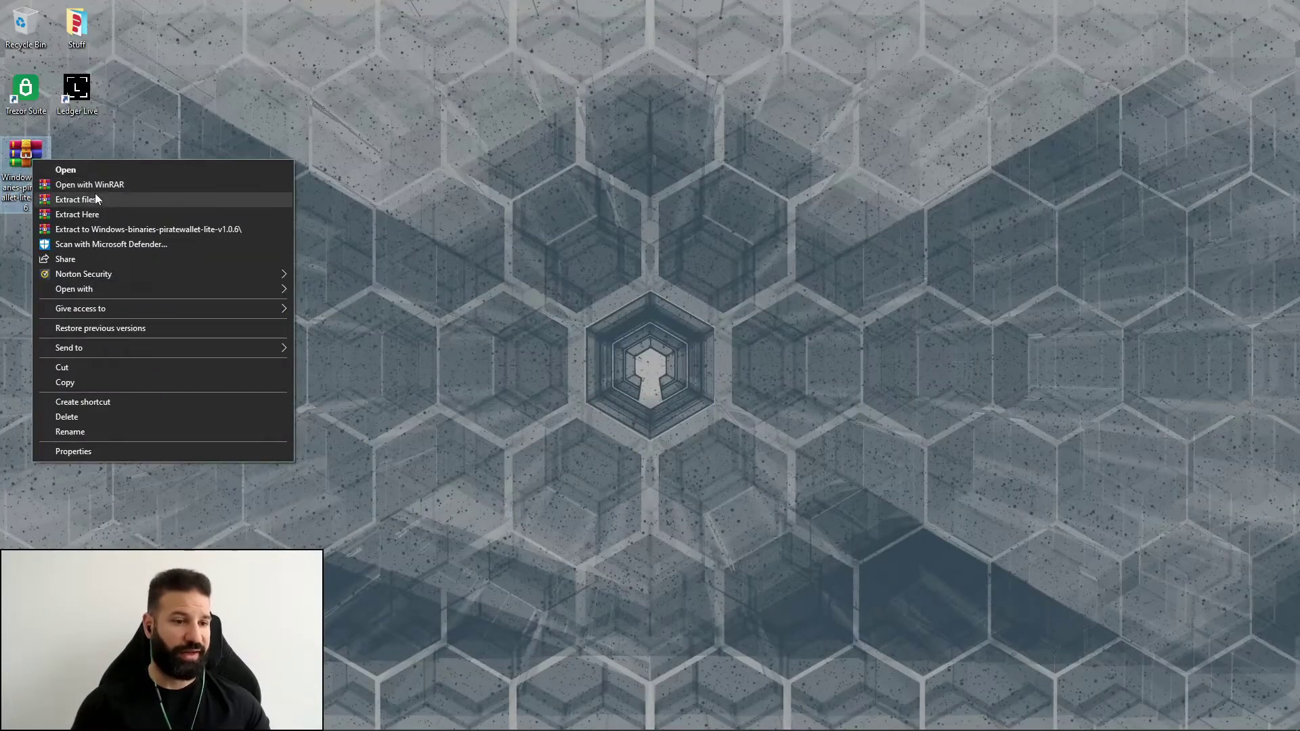
click(102, 214)
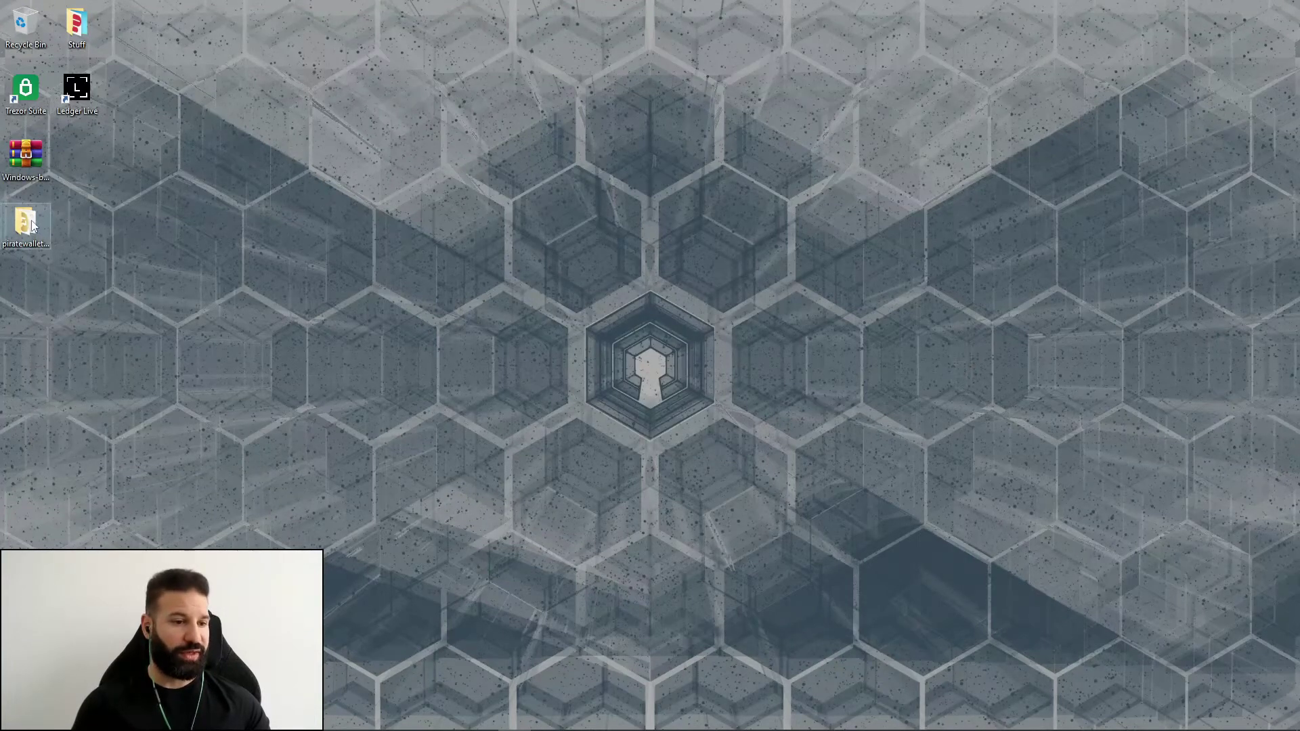
double_click(31, 221)
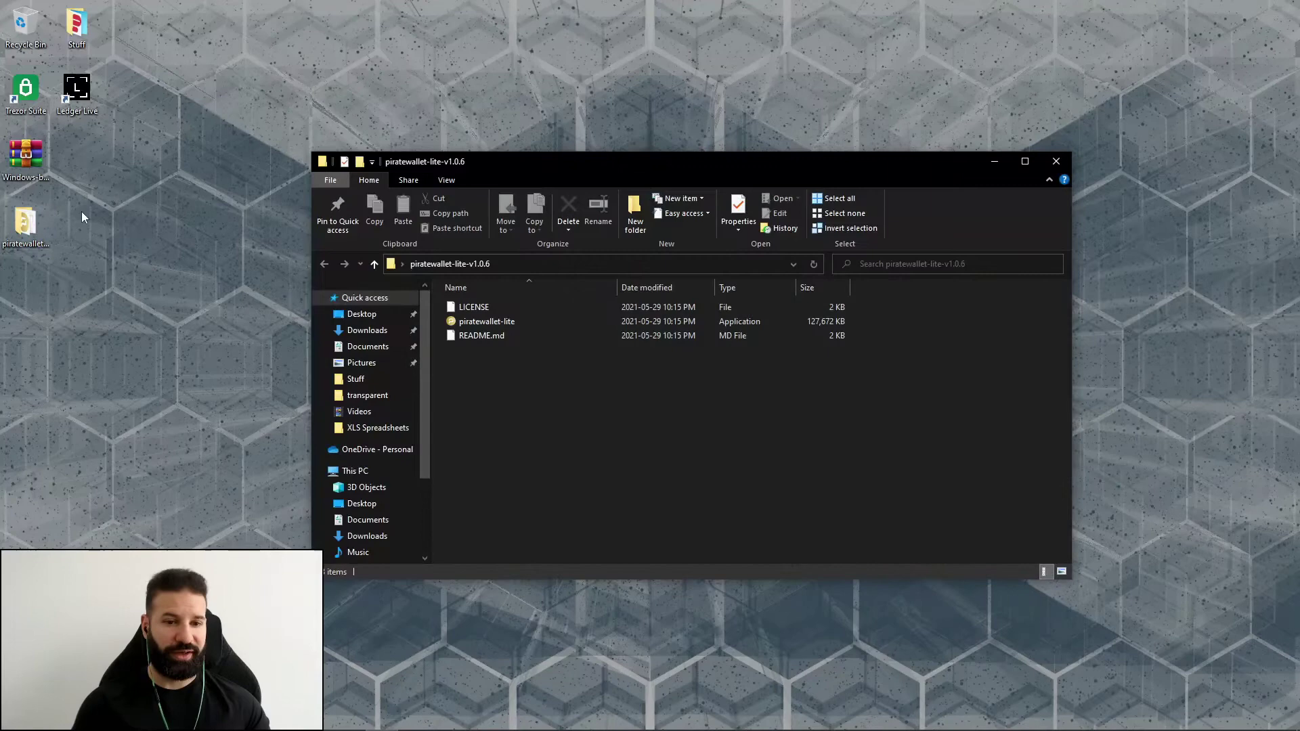
double_click(478, 321)
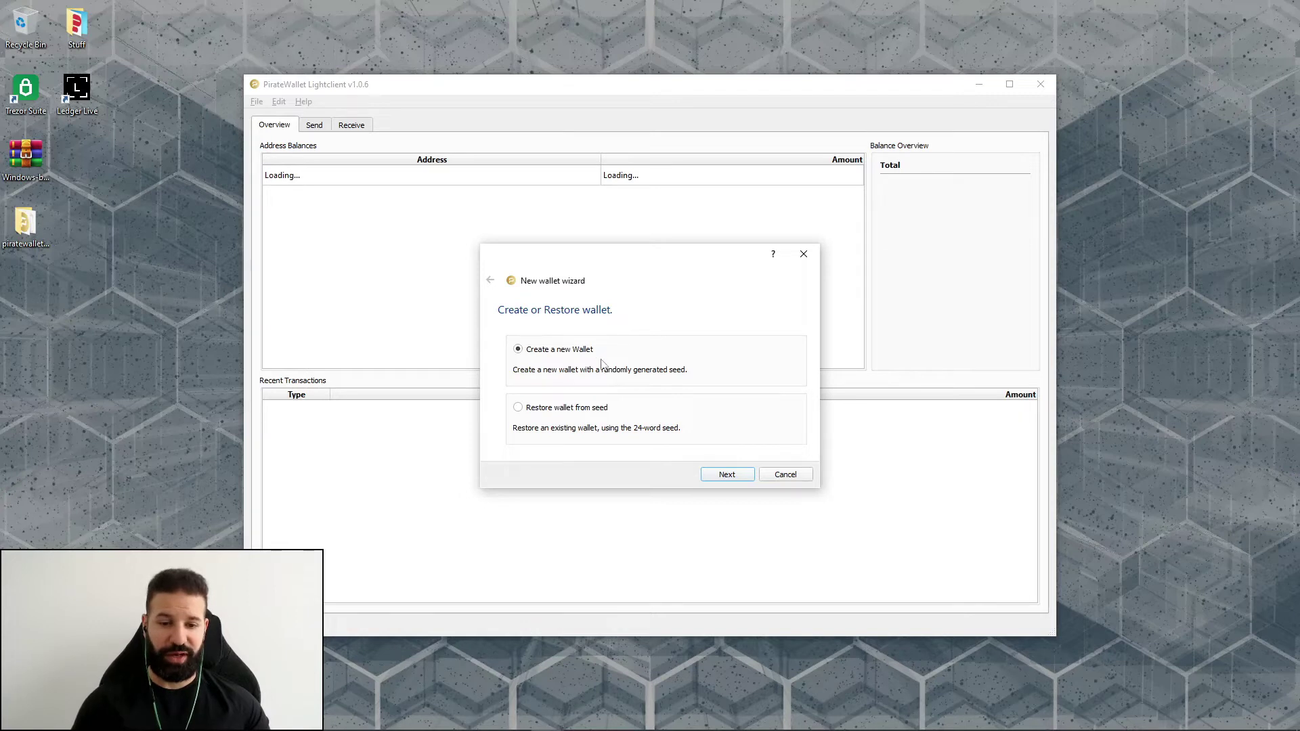
Create a new wallet, select its generated seed phrase for backup, and finish the wizard
click(721, 478)
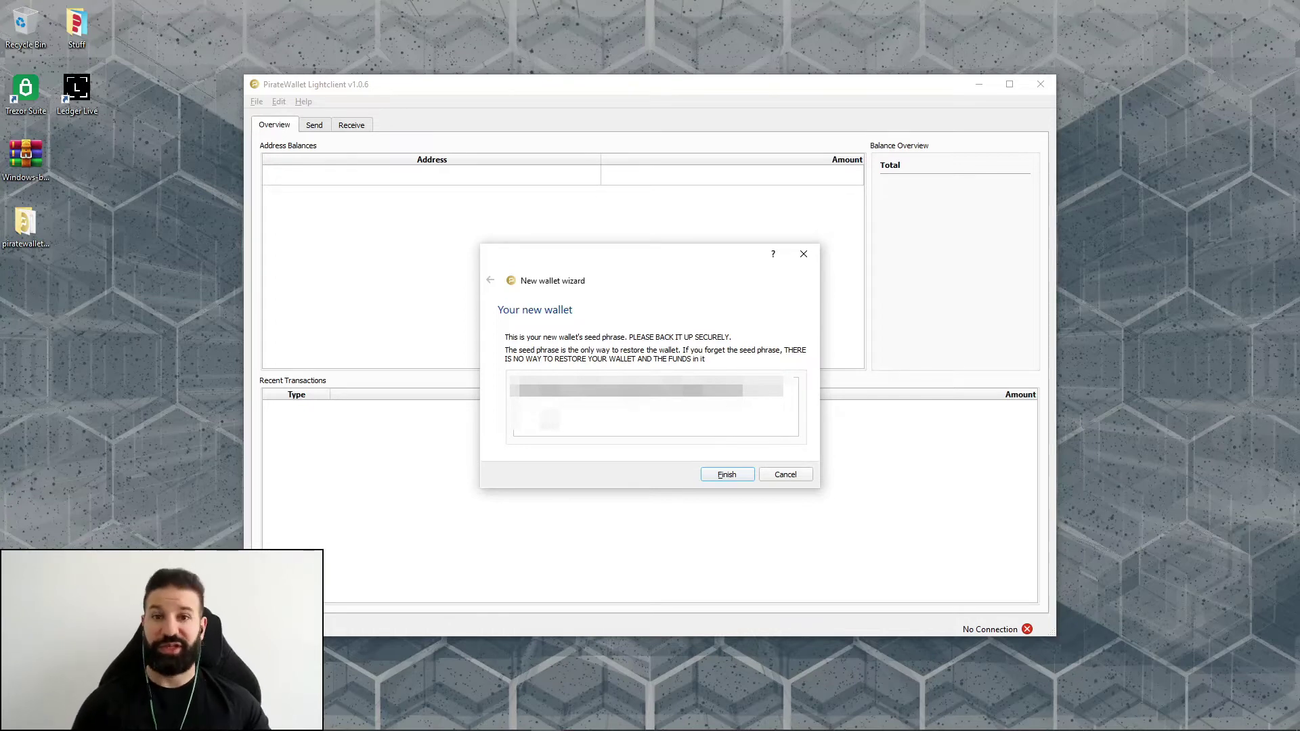
drag(520, 381, 743, 404)
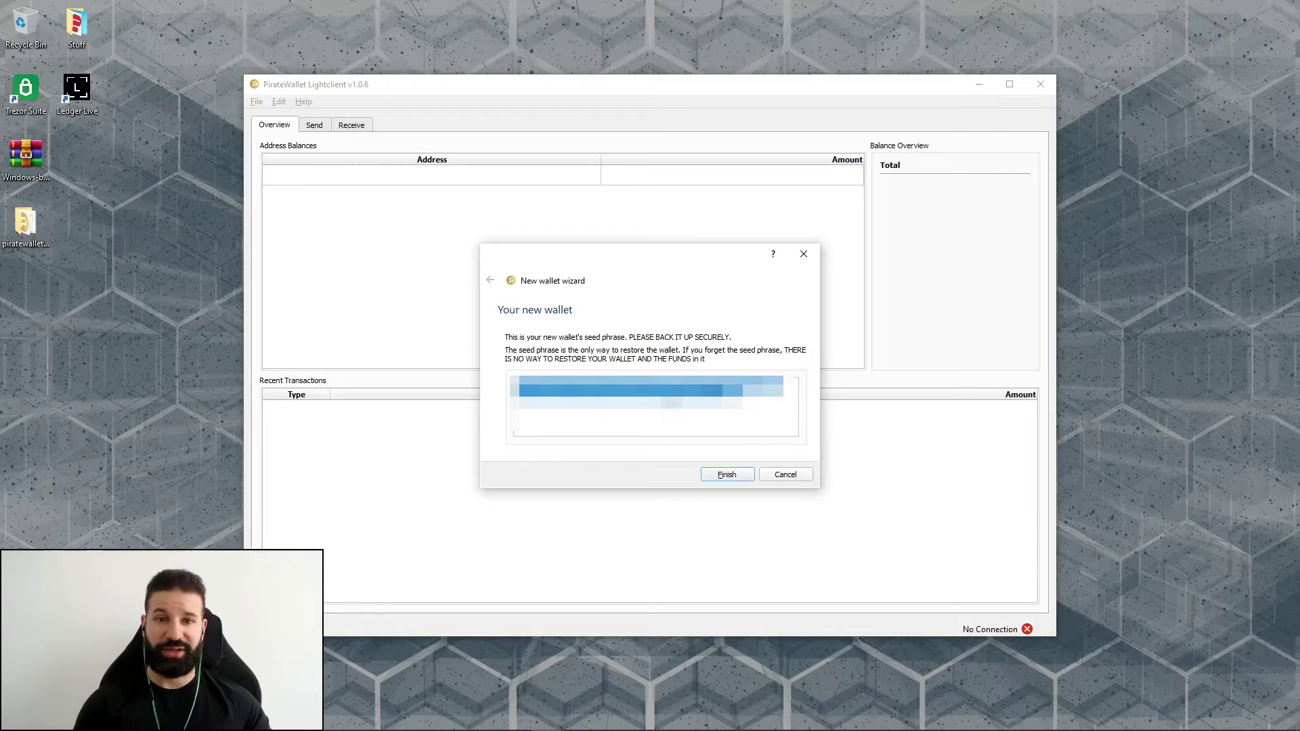
click(727, 475)
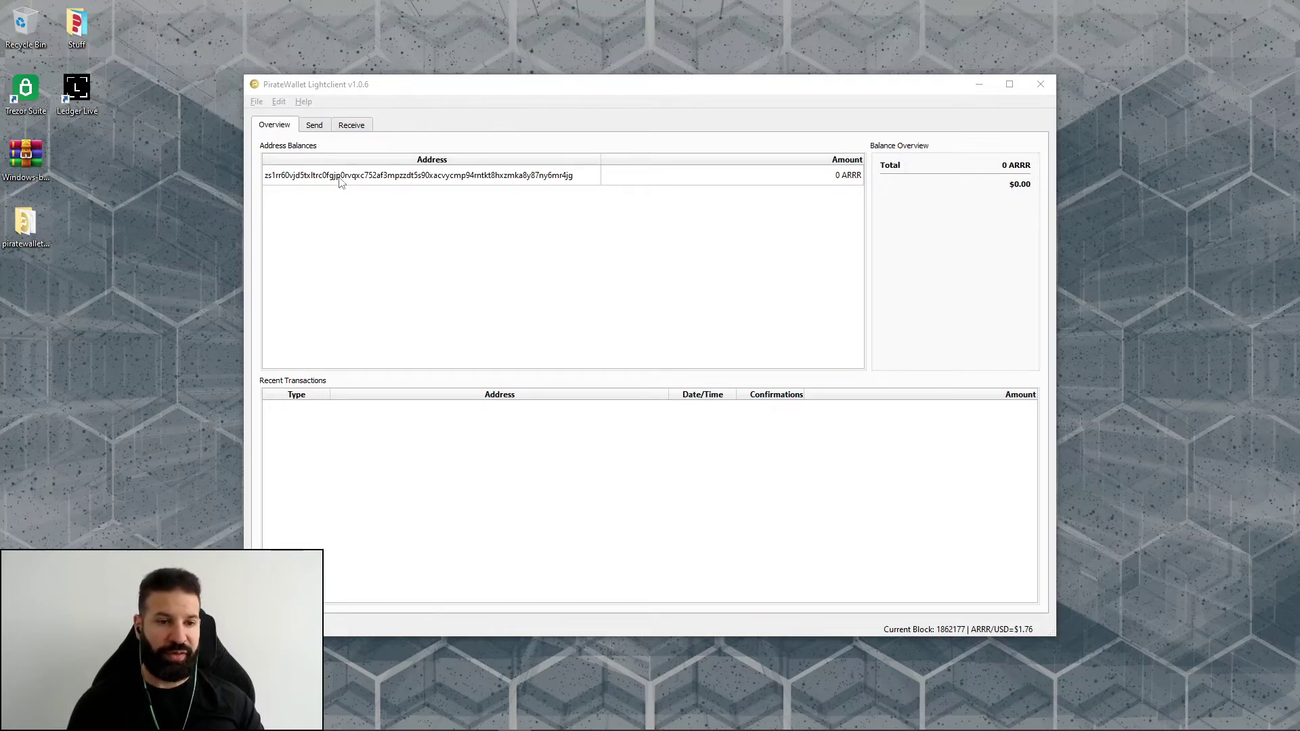
Encrypt the wallet with a confirmed password via Edit > Encrypt Wallet and dismiss the confirmation
click(280, 103)
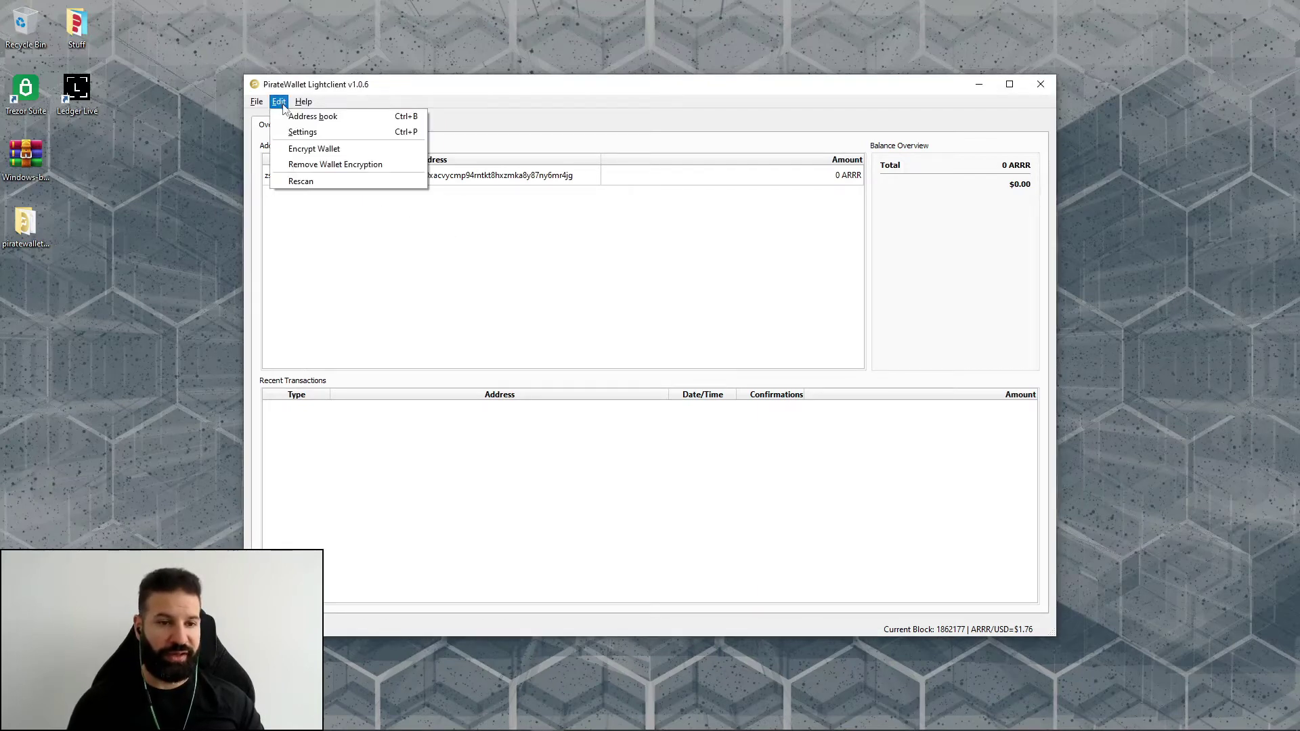
click(322, 154)
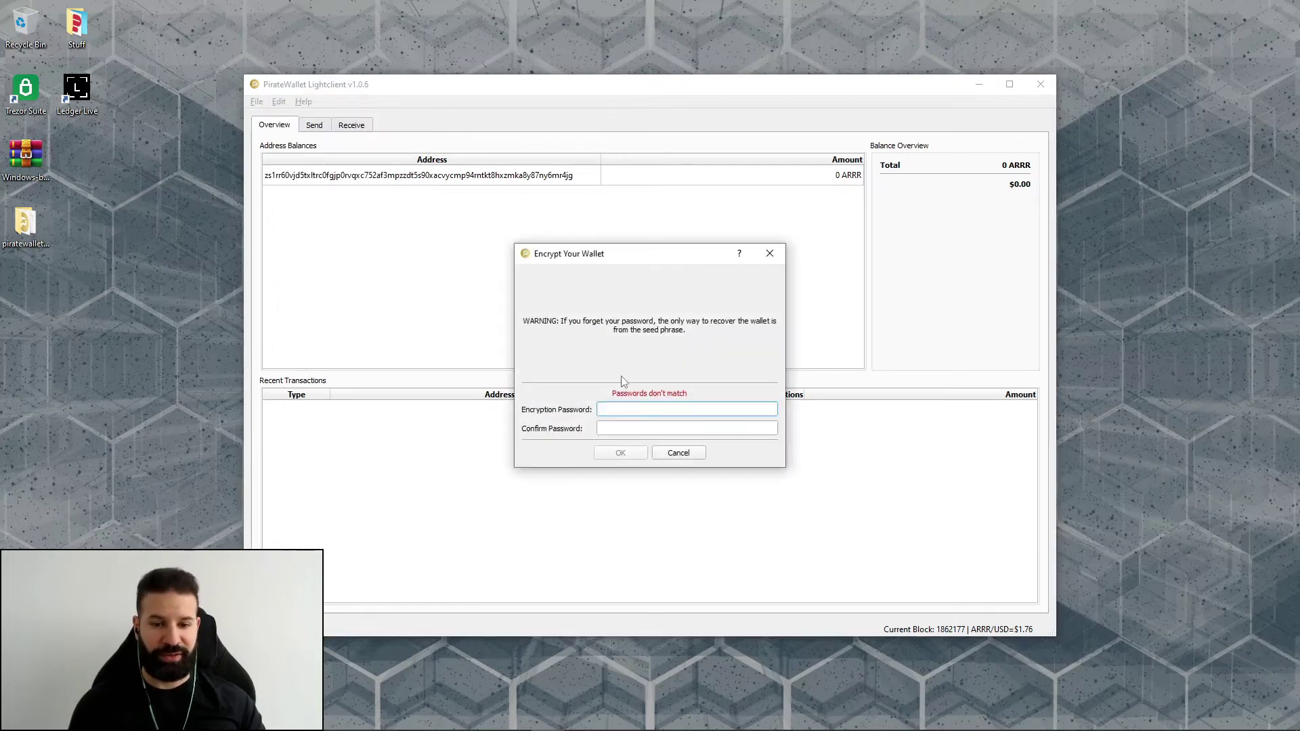
text(•••••••••••••)
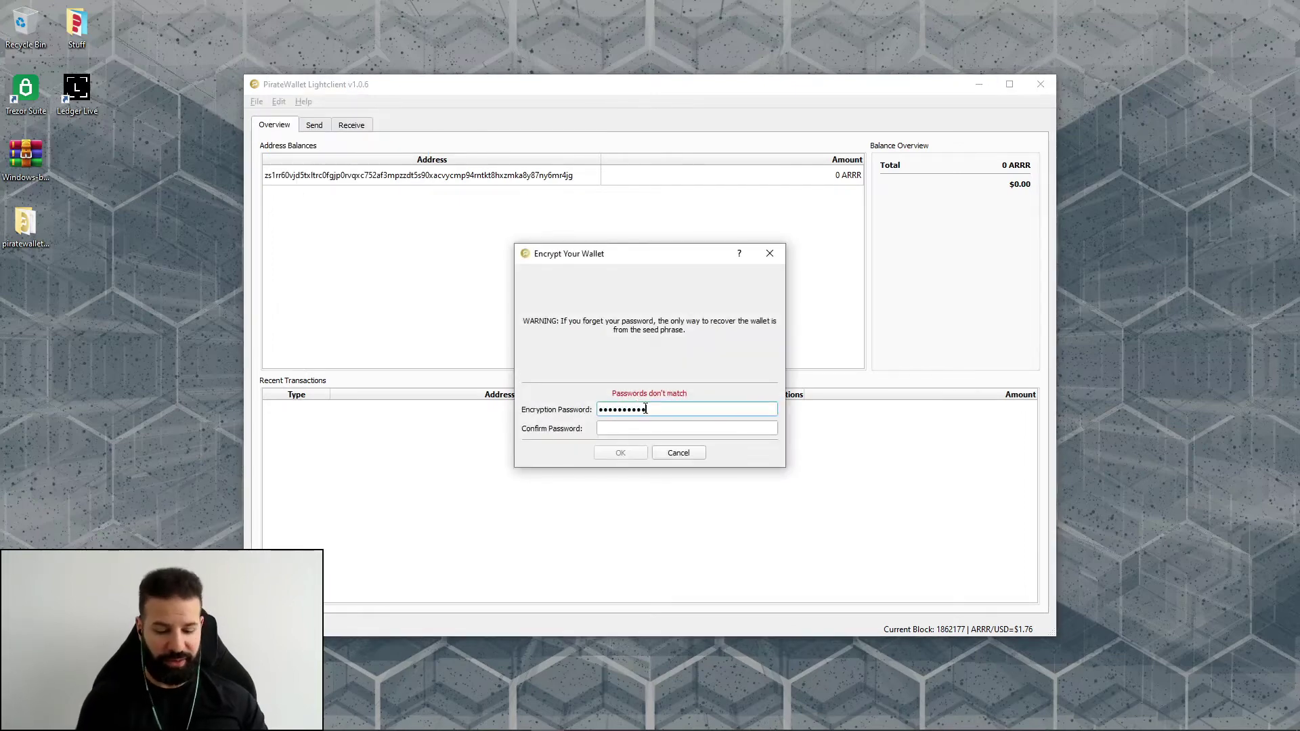
key(Tab)
text(•••••••••••••)
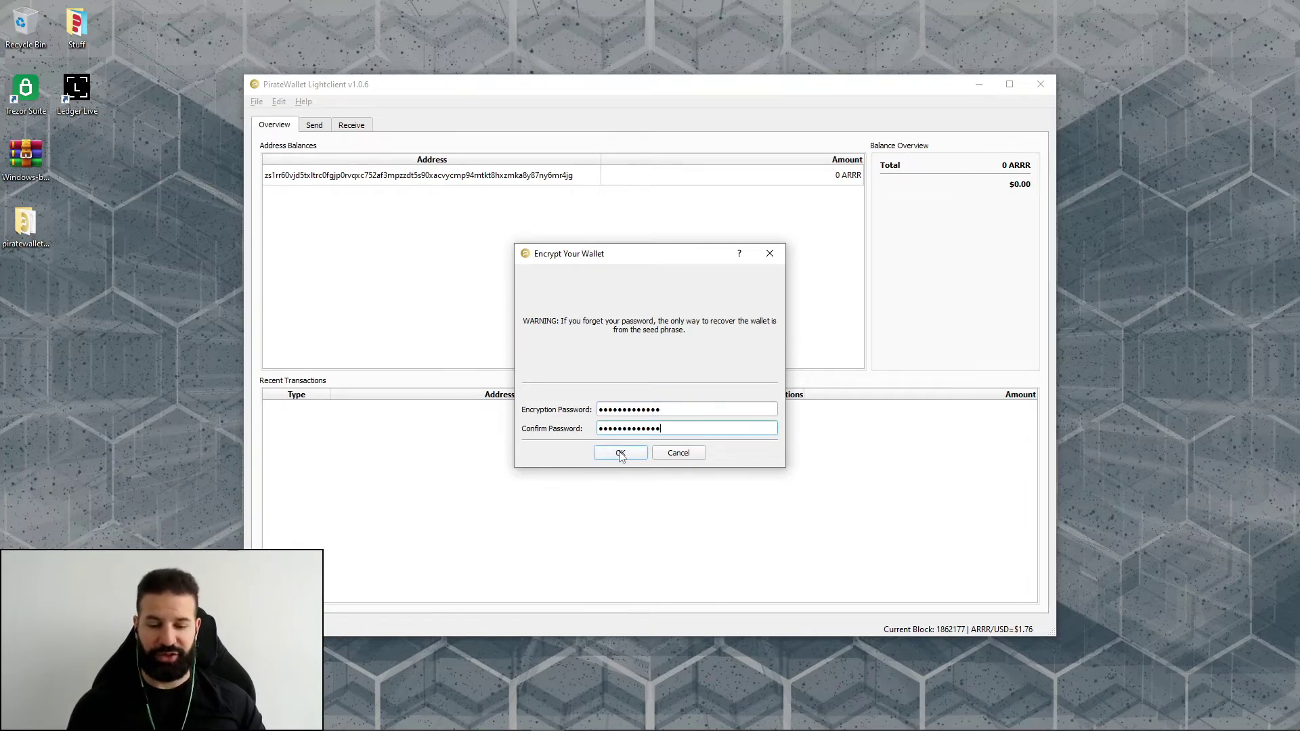
click(620, 453)
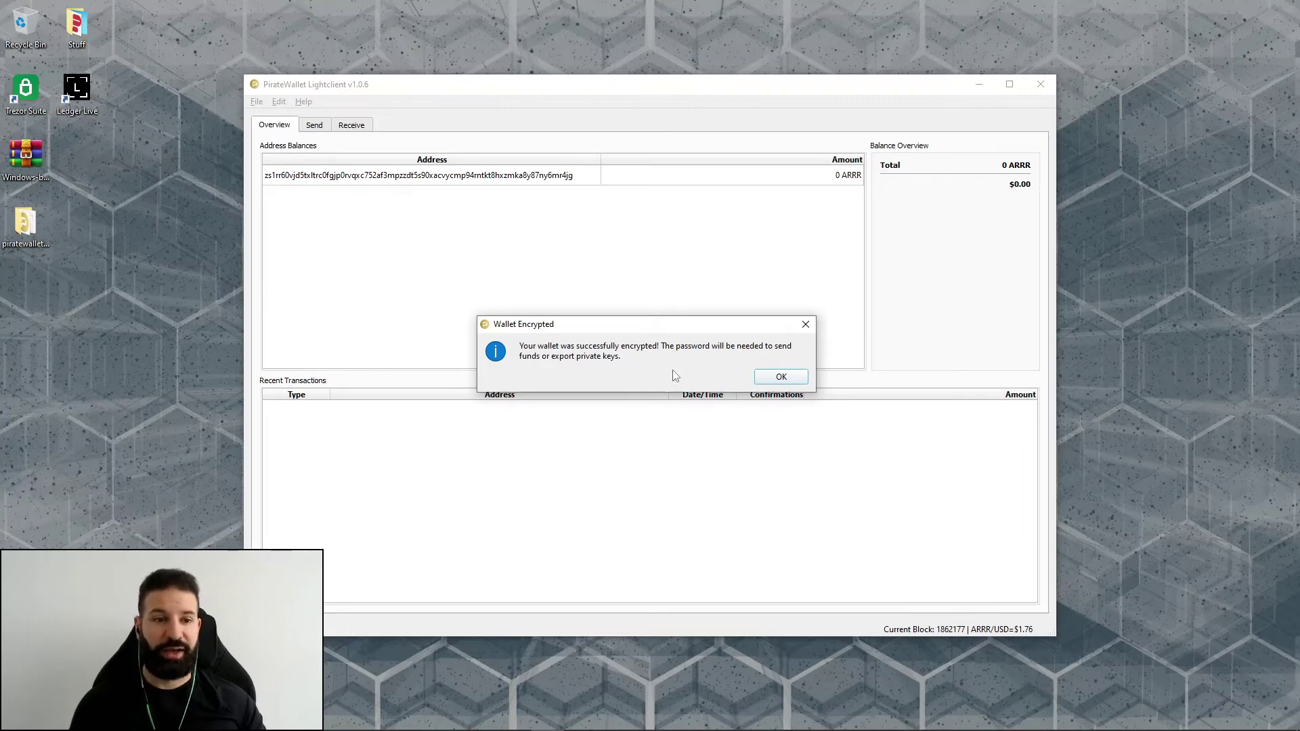
click(785, 380)
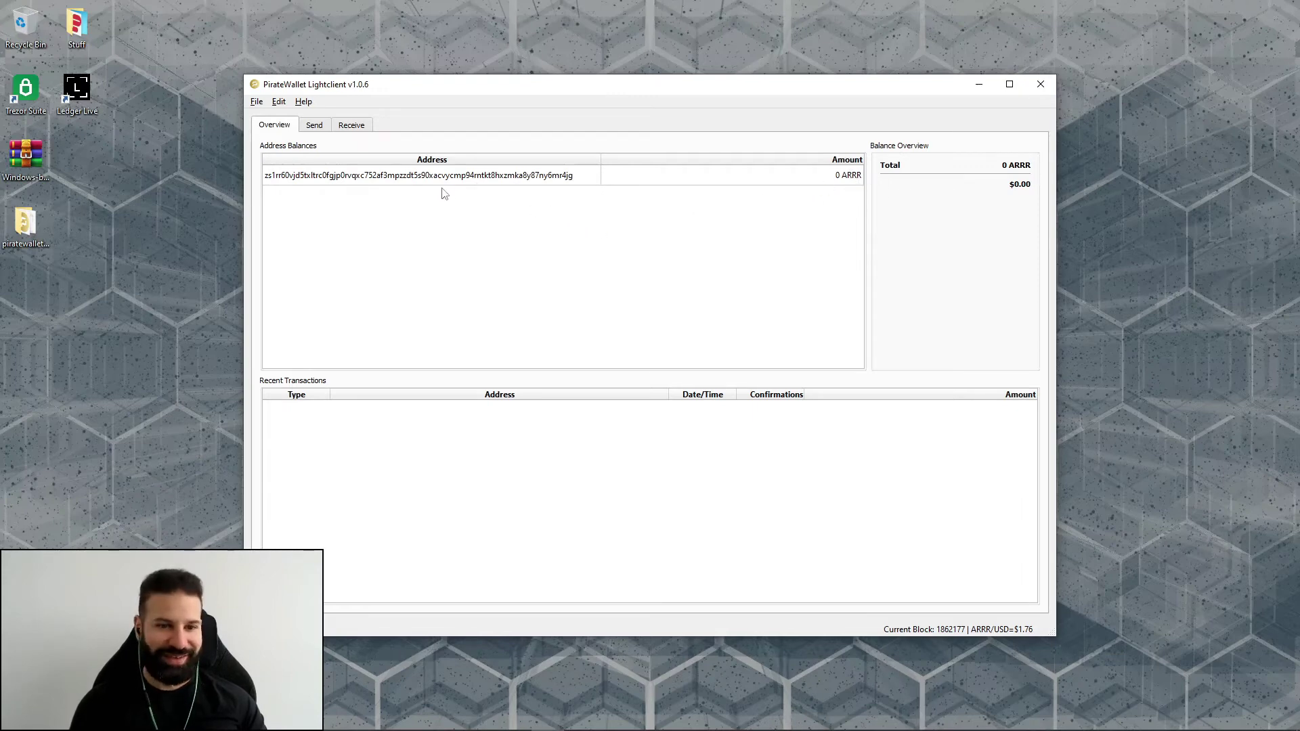
Copy the wallet's zs1 address from its row on the Overview tab
click(384, 177)
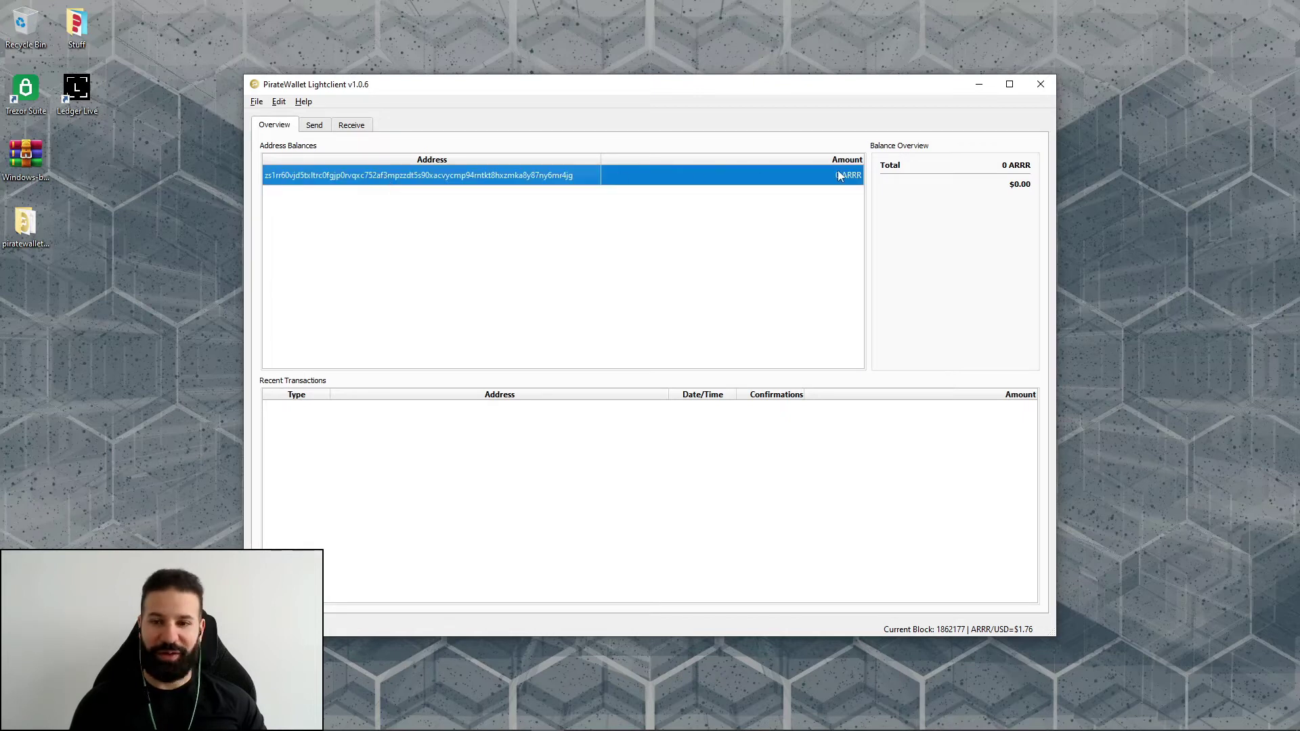
right_click(502, 174)
click(541, 183)
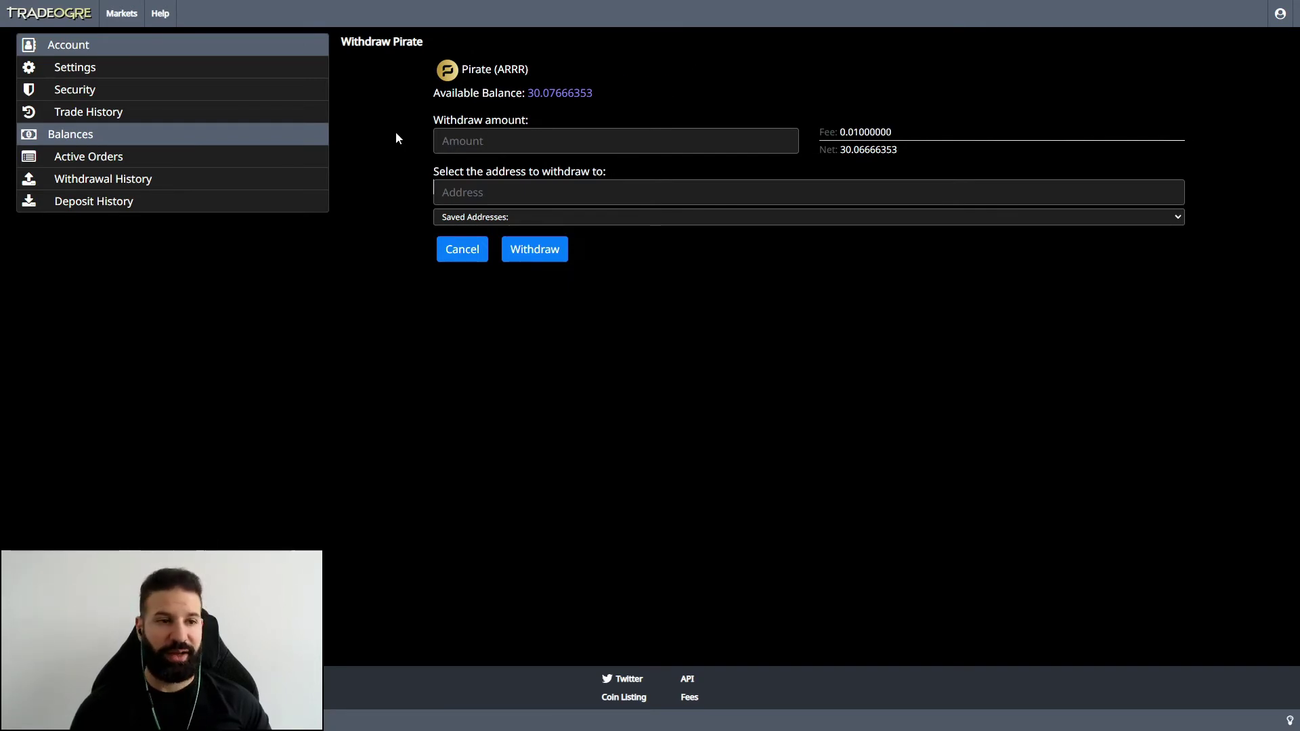
Withdraw the full 30.07666353 ARRR to the pasted wallet address, confirming with the authenticator code
click(549, 100)
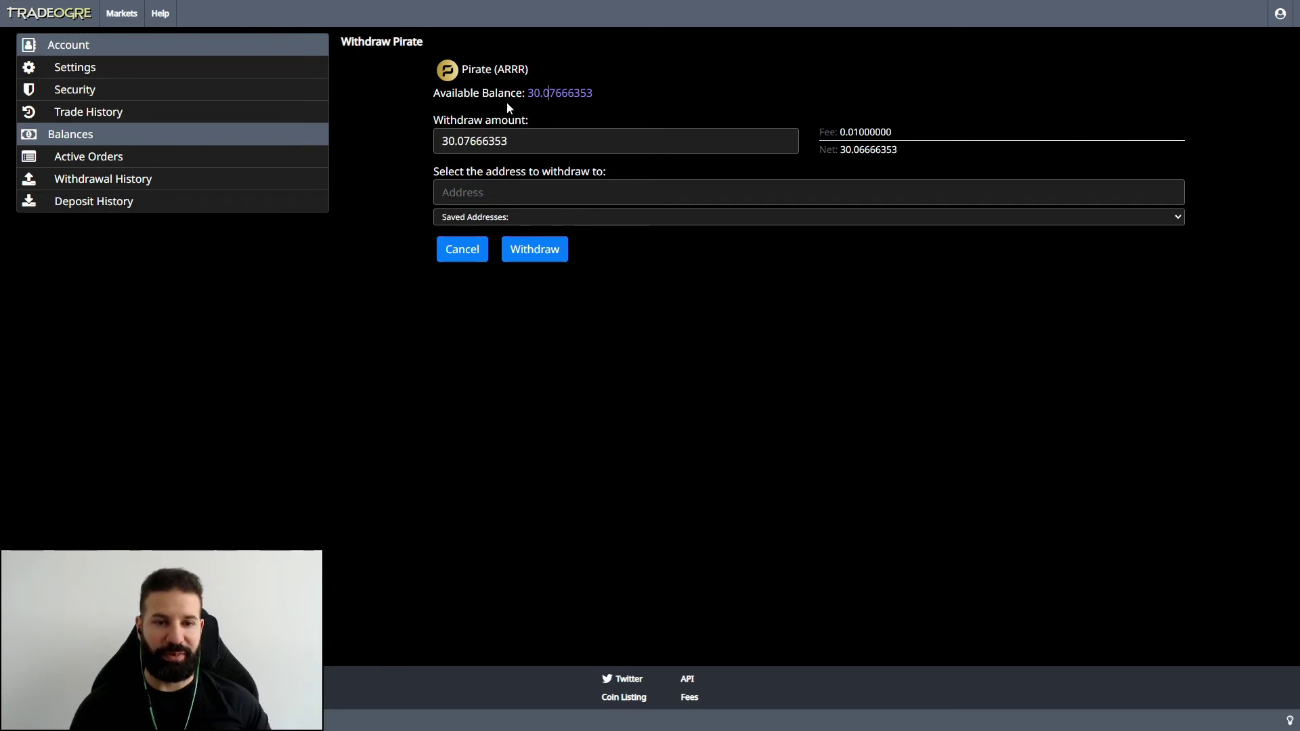
click(545, 194)
key(ctrl+v)
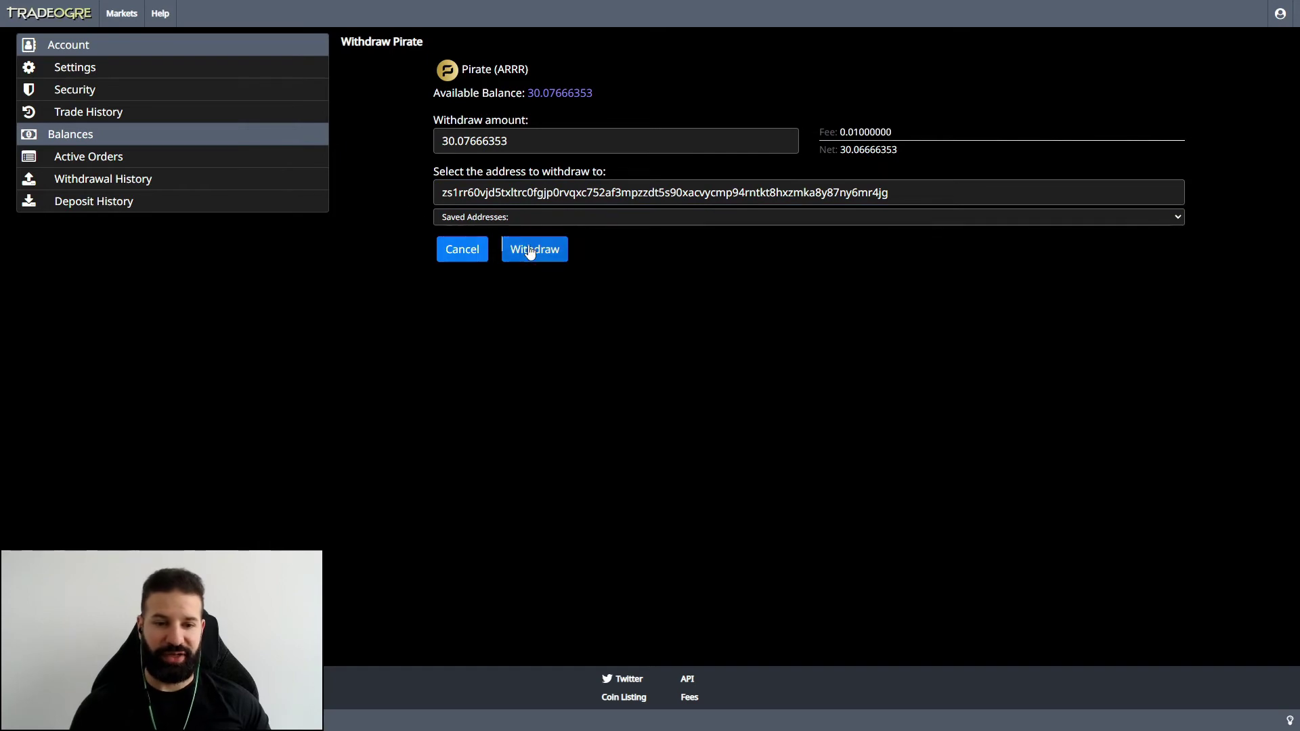
click(529, 248)
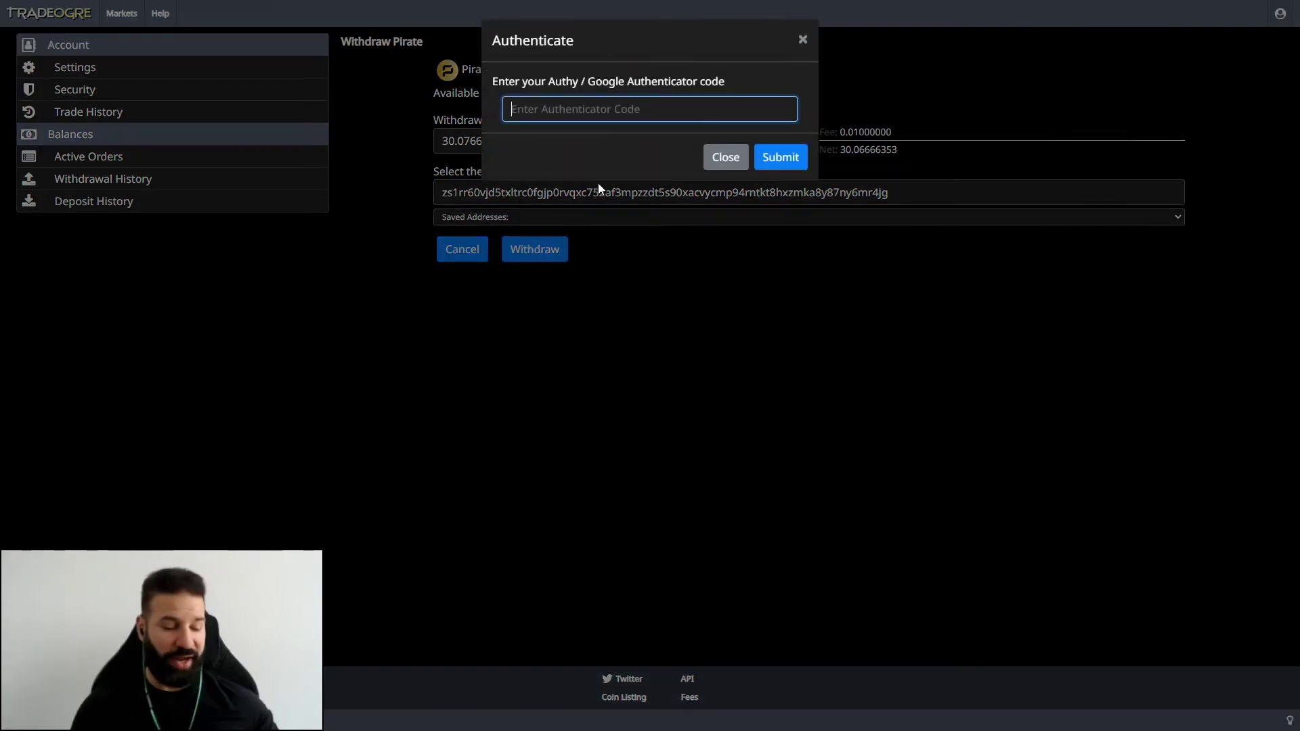
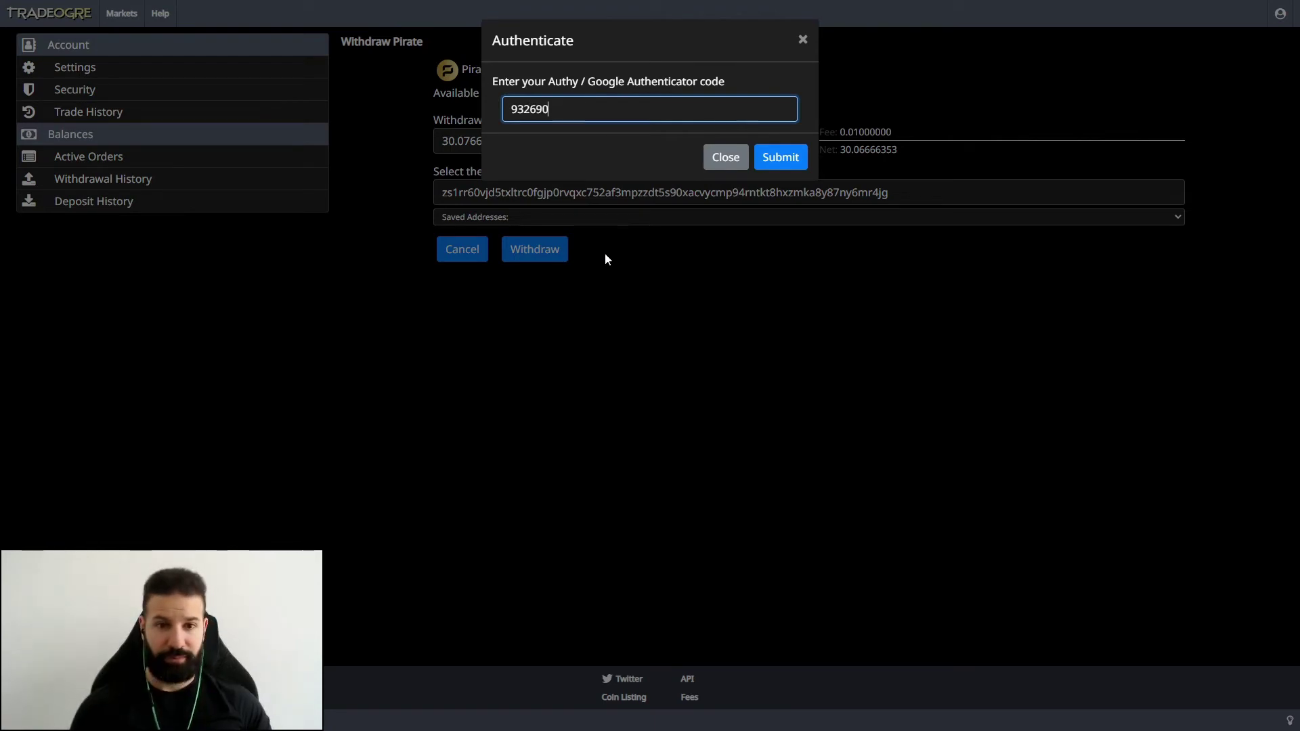
key(Return)
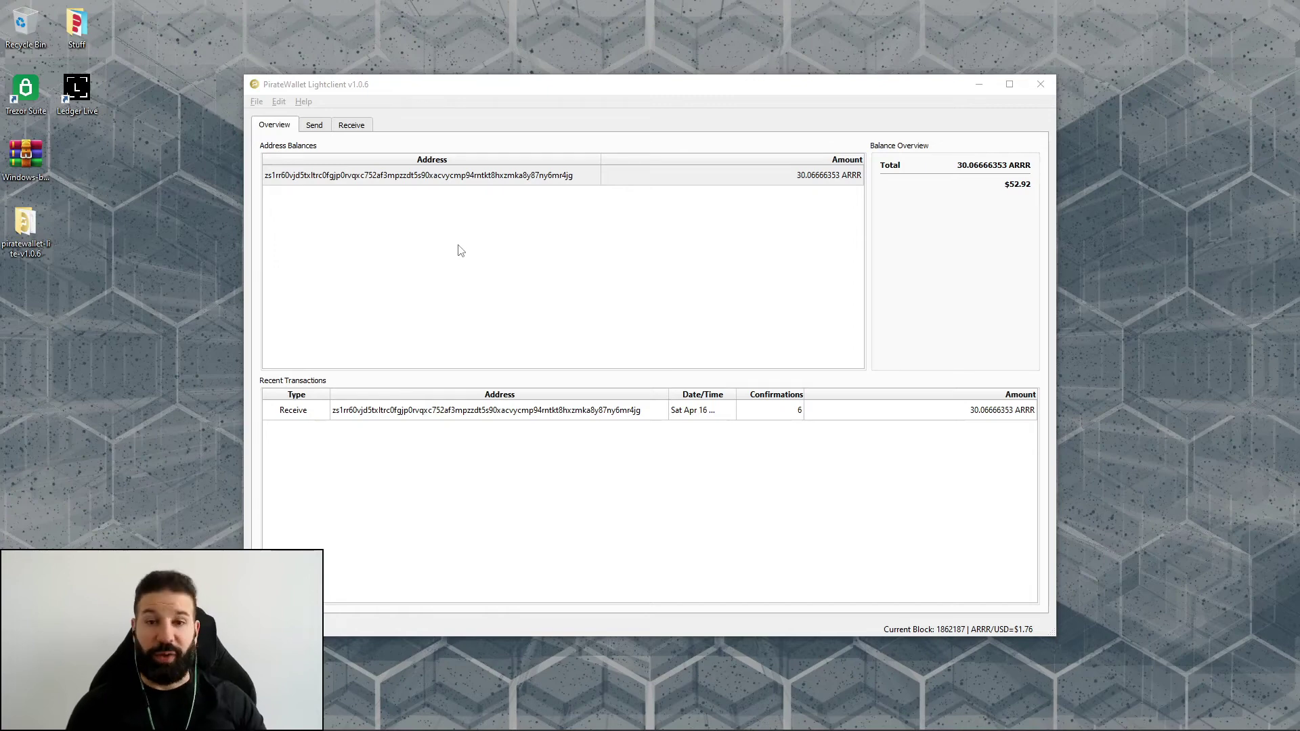
Show the wallet's receiving address and QR code on the Receive tab
click(357, 129)
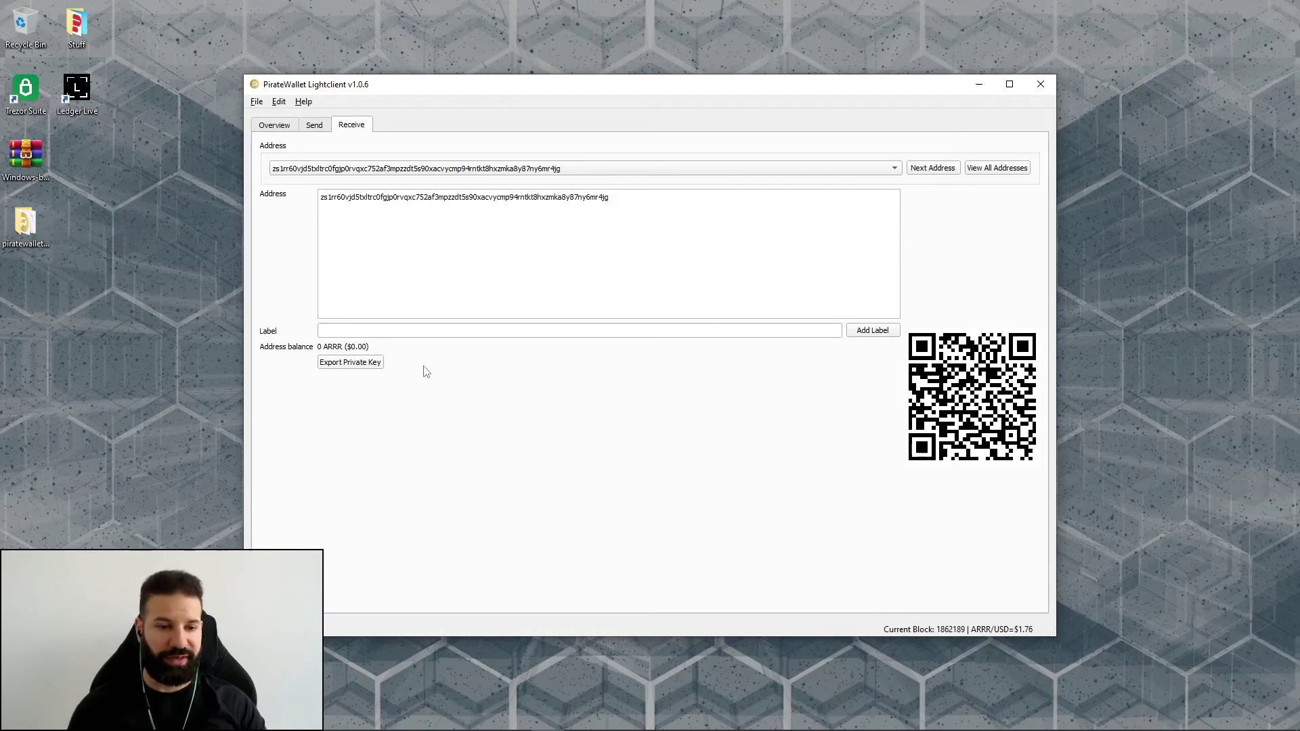
Open the Send form and close the Address Book without choosing a recipient
click(315, 127)
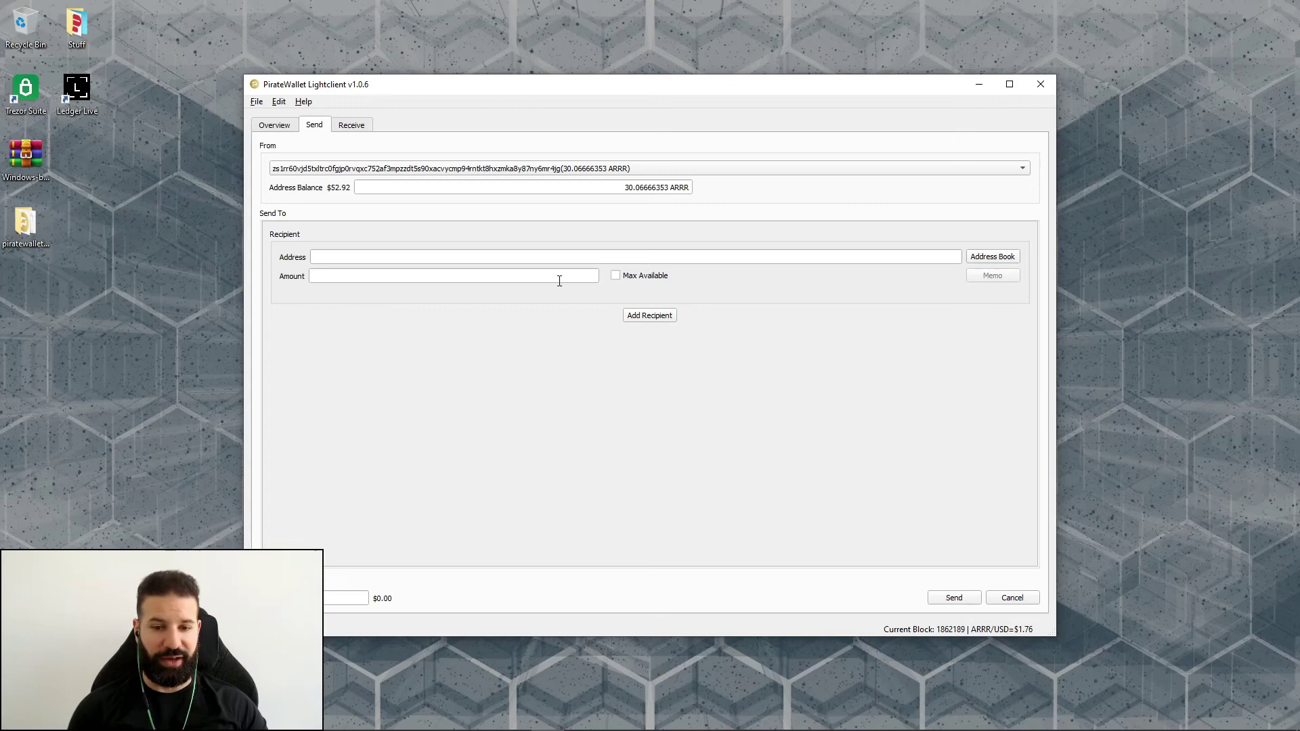
click(996, 259)
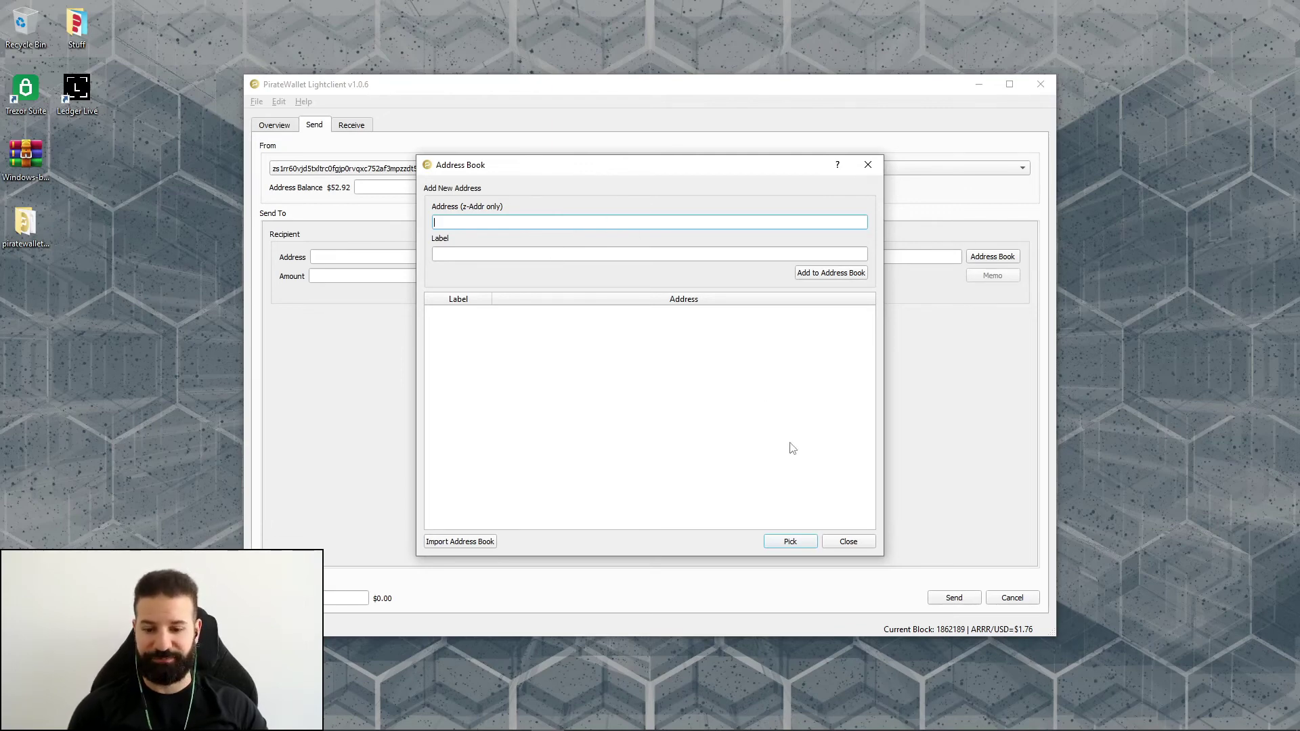
click(848, 542)
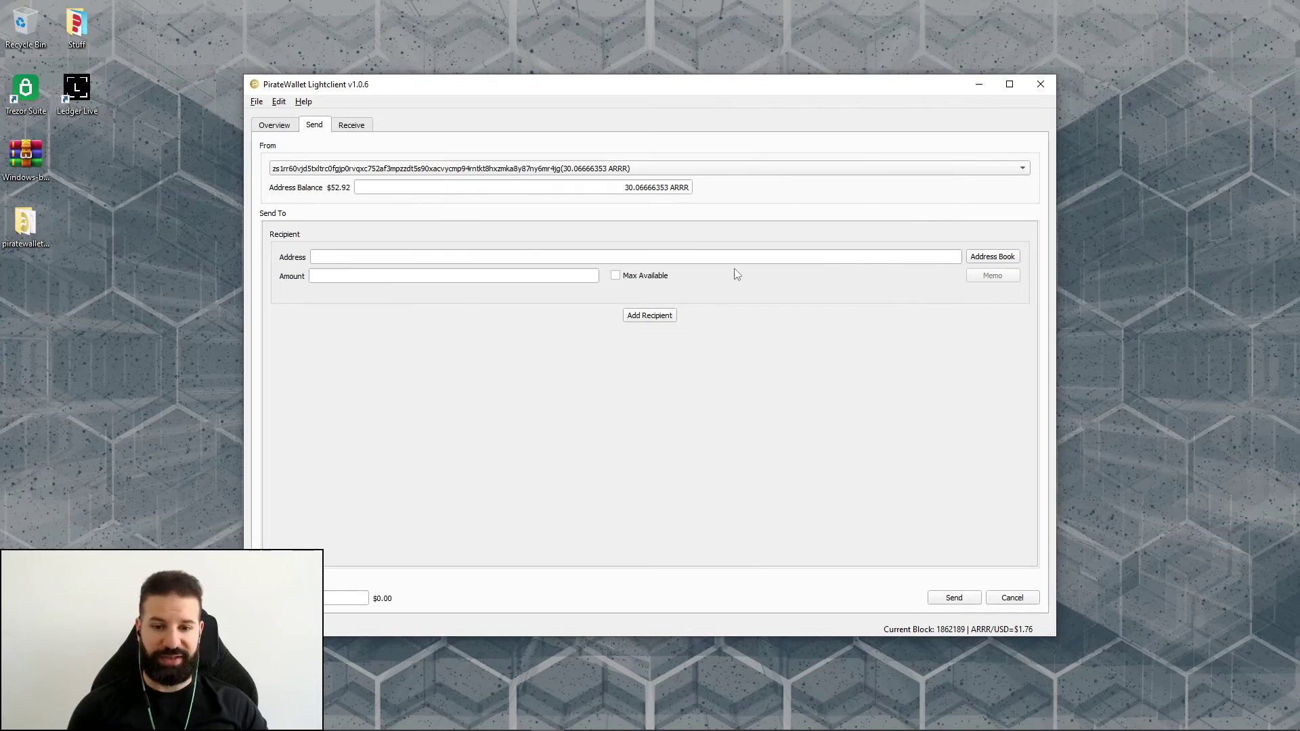
Send the maximum 30.06656353 ARRR to the pasted recipient address, authorized with the wallet password
click(377, 252)
key(ctrl+v)
key(ctrl+v)
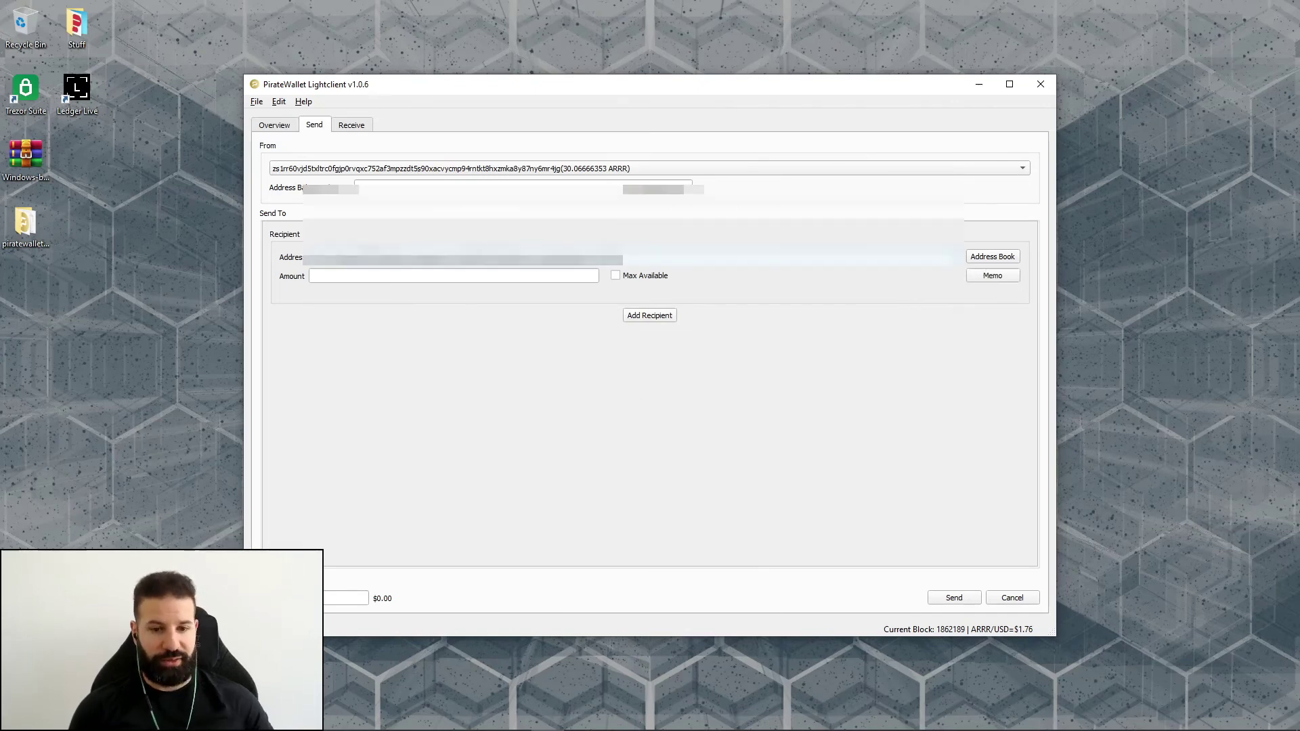
click(363, 275)
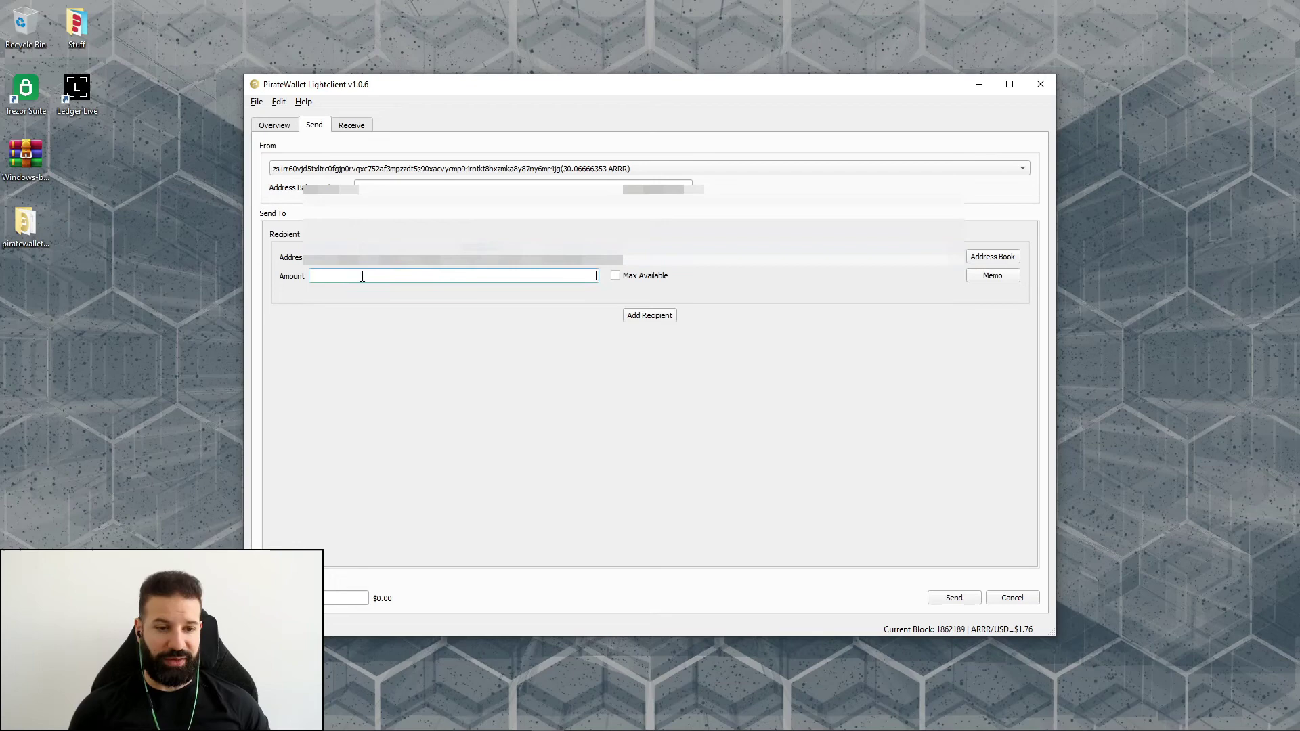
click(615, 276)
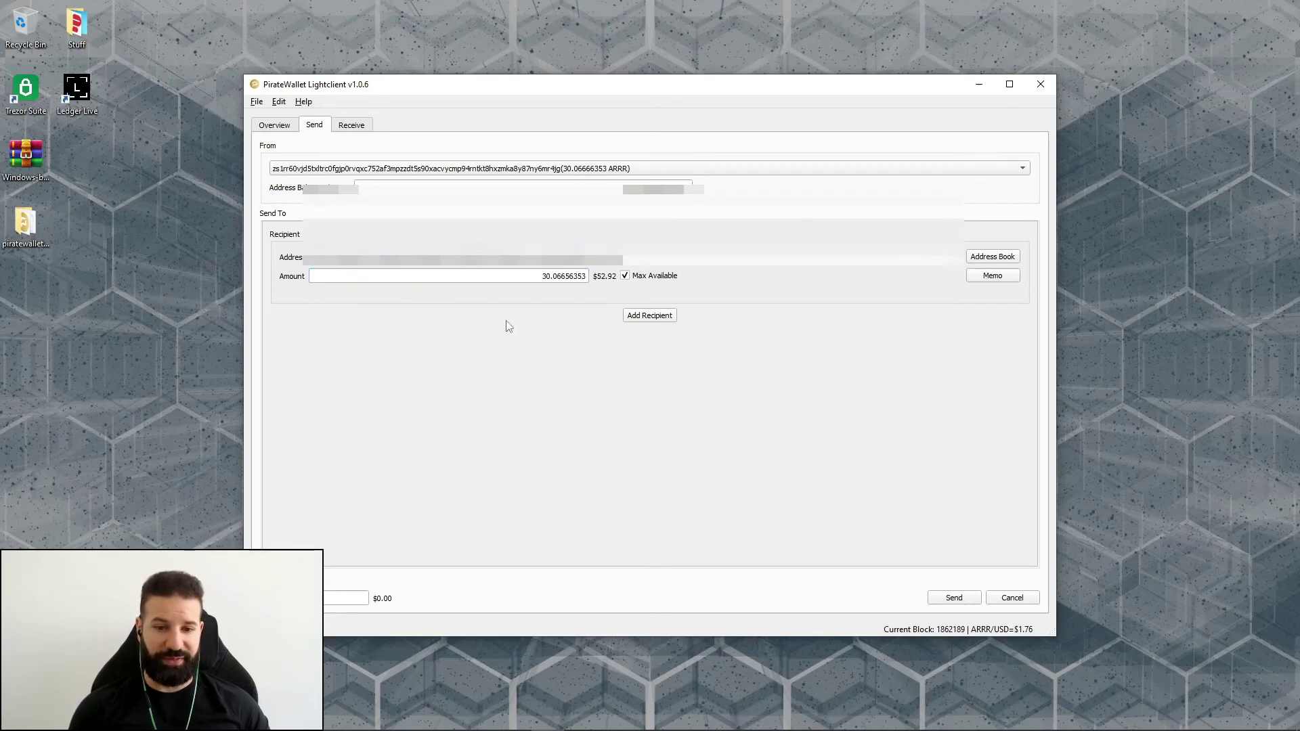
click(951, 598)
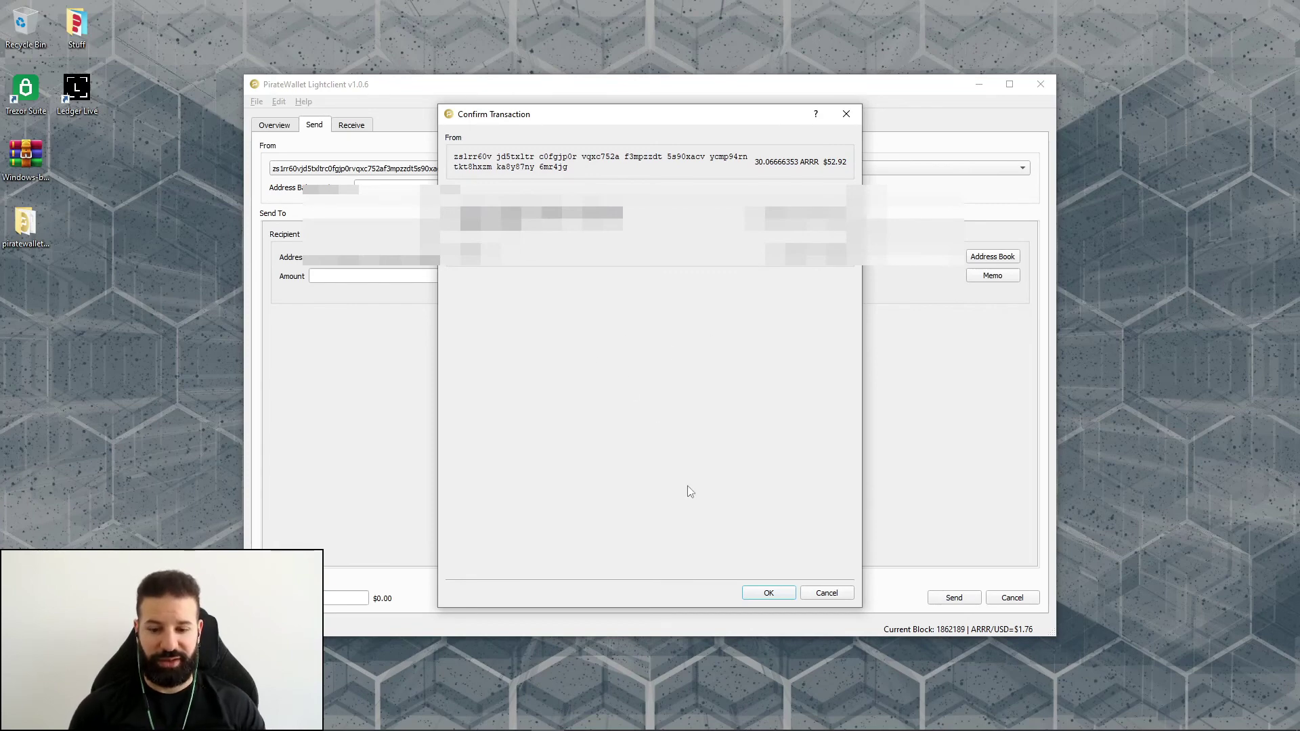
click(769, 594)
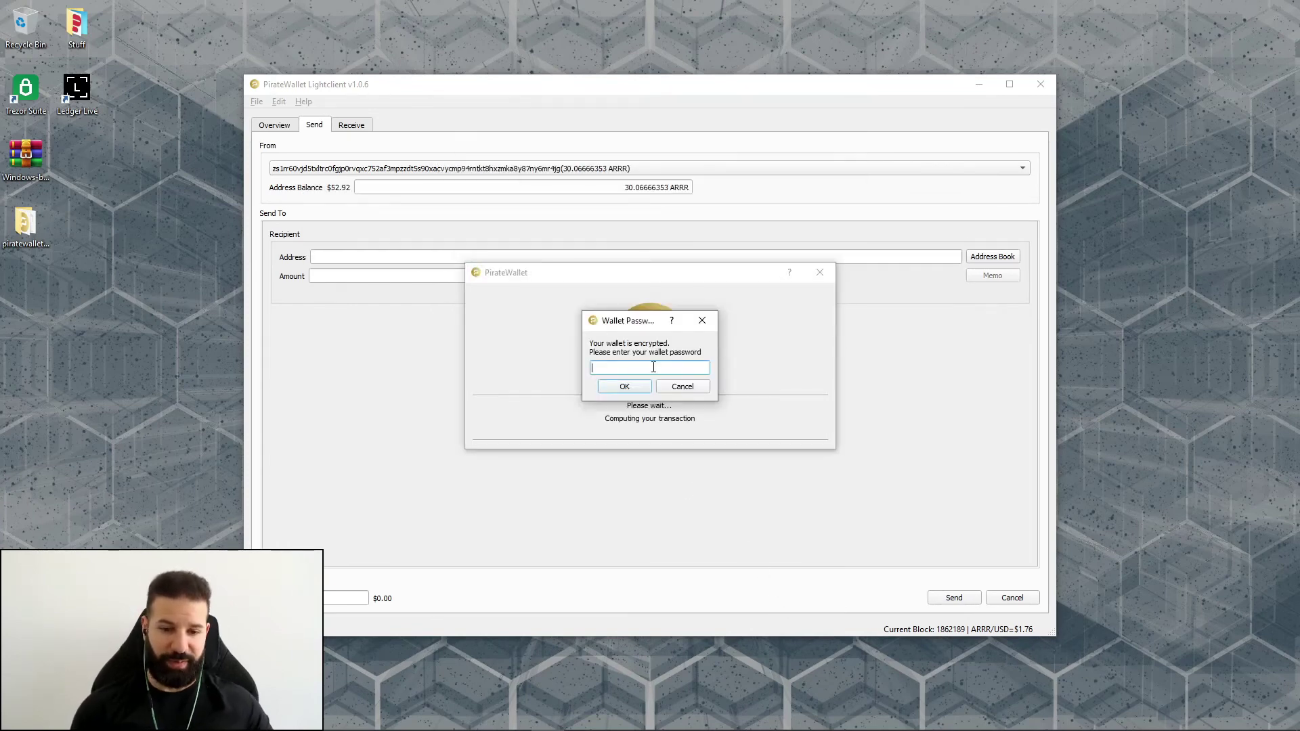
text(•••••••••••••)
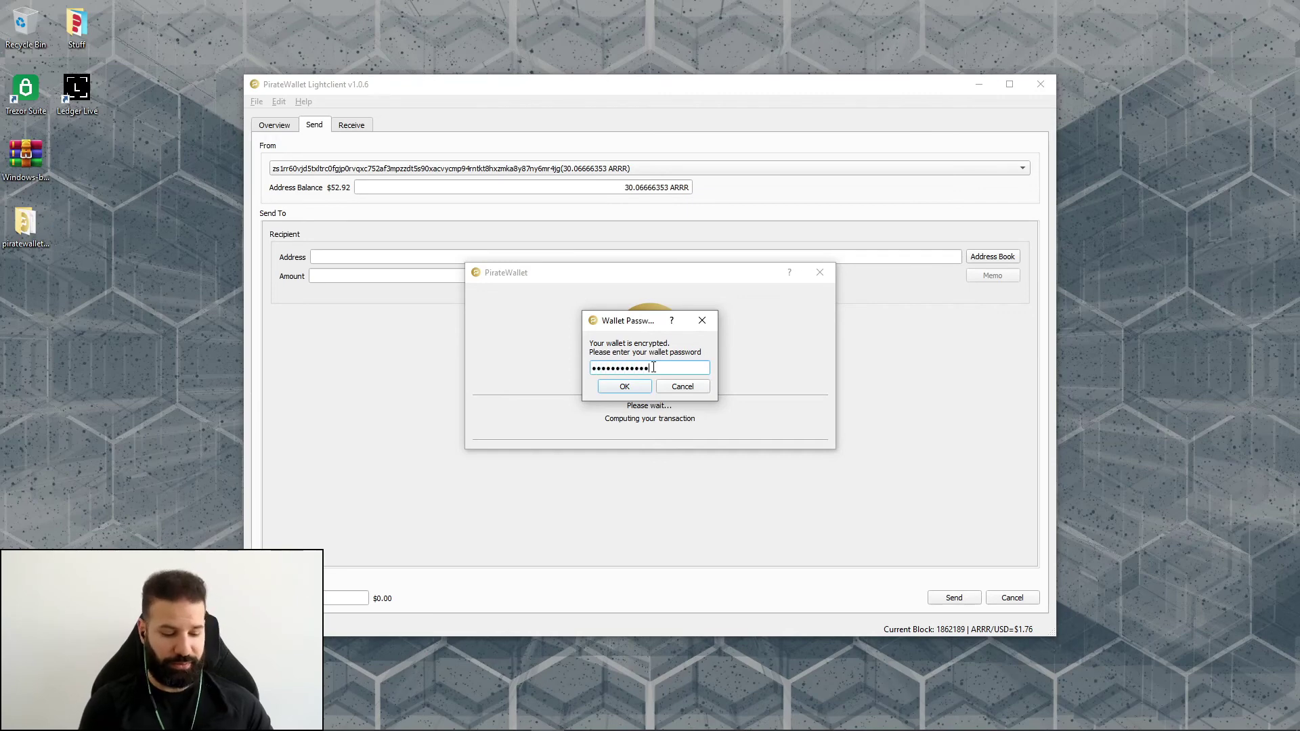
click(636, 388)
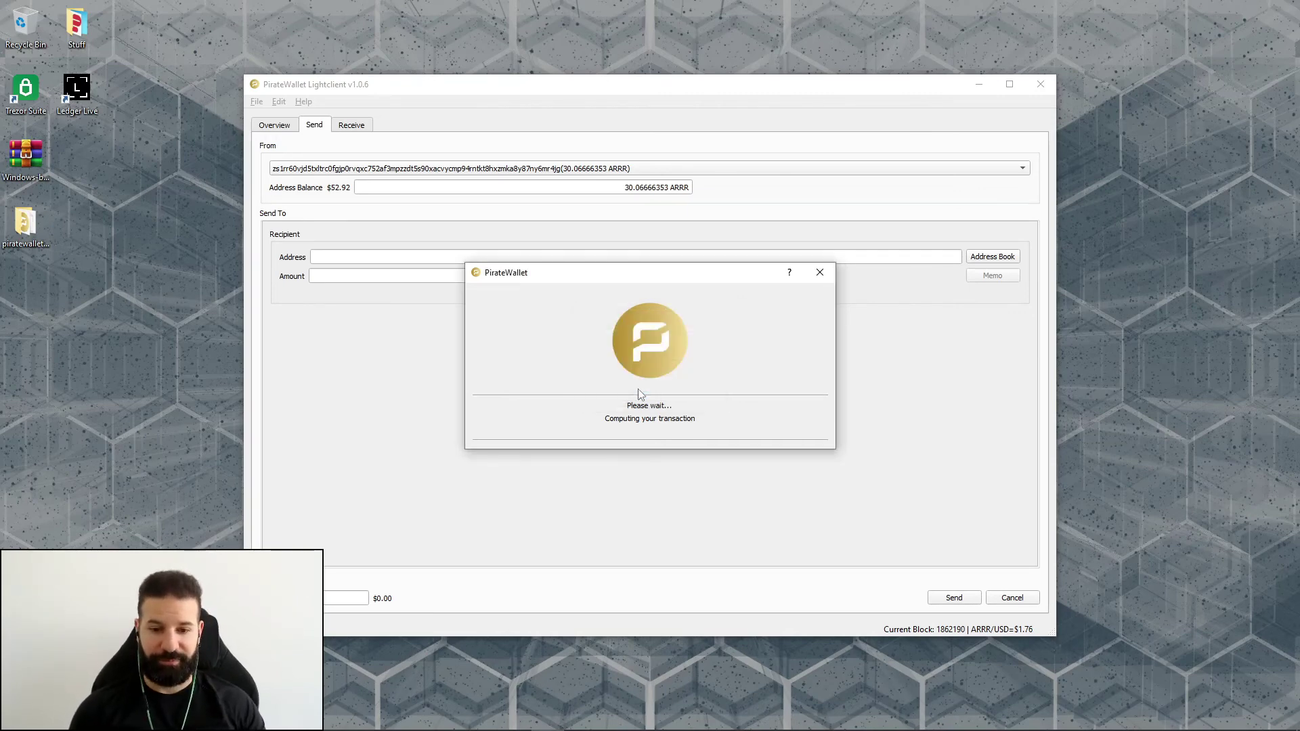